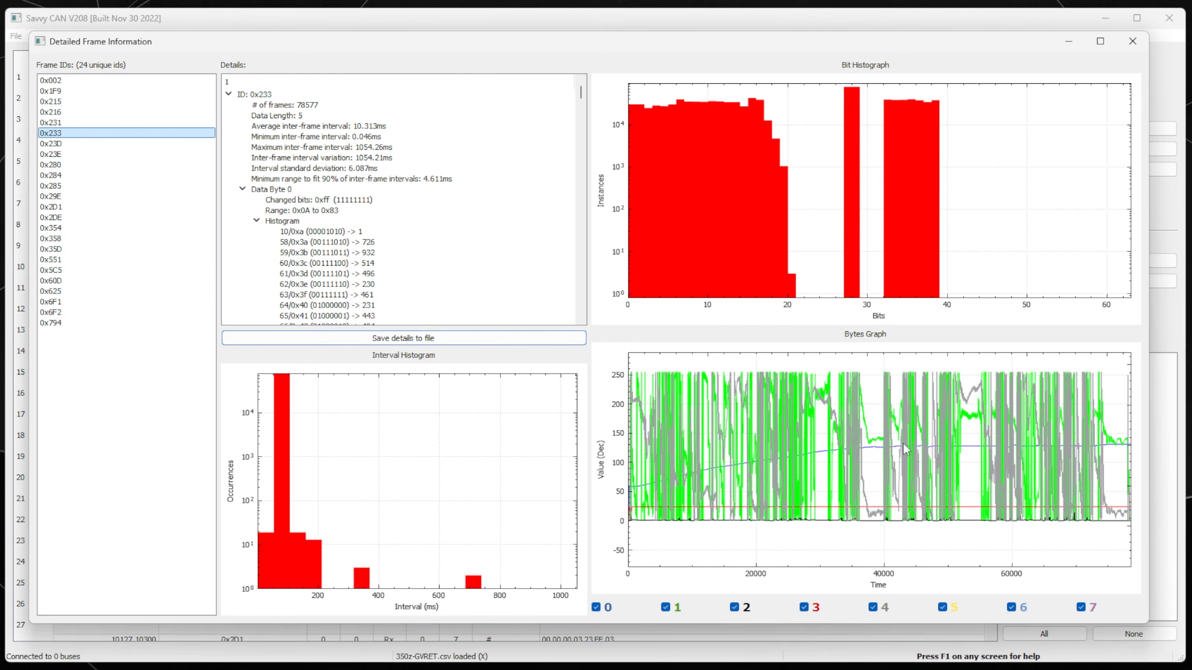
click(62, 146)
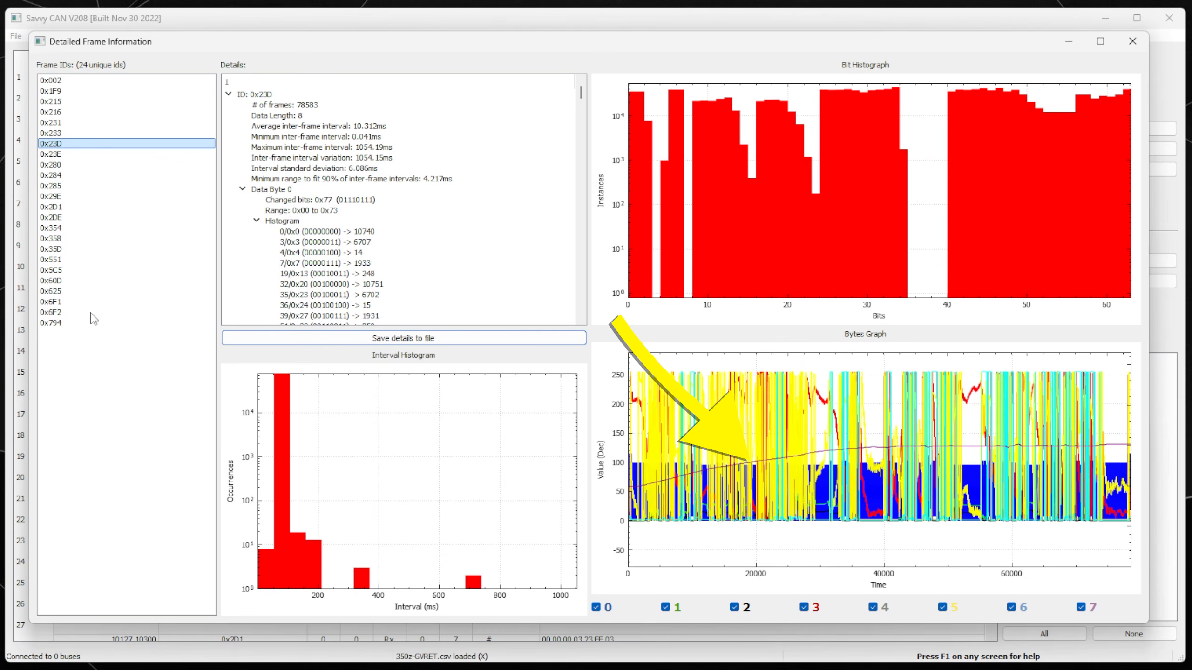
click(70, 135)
click(69, 143)
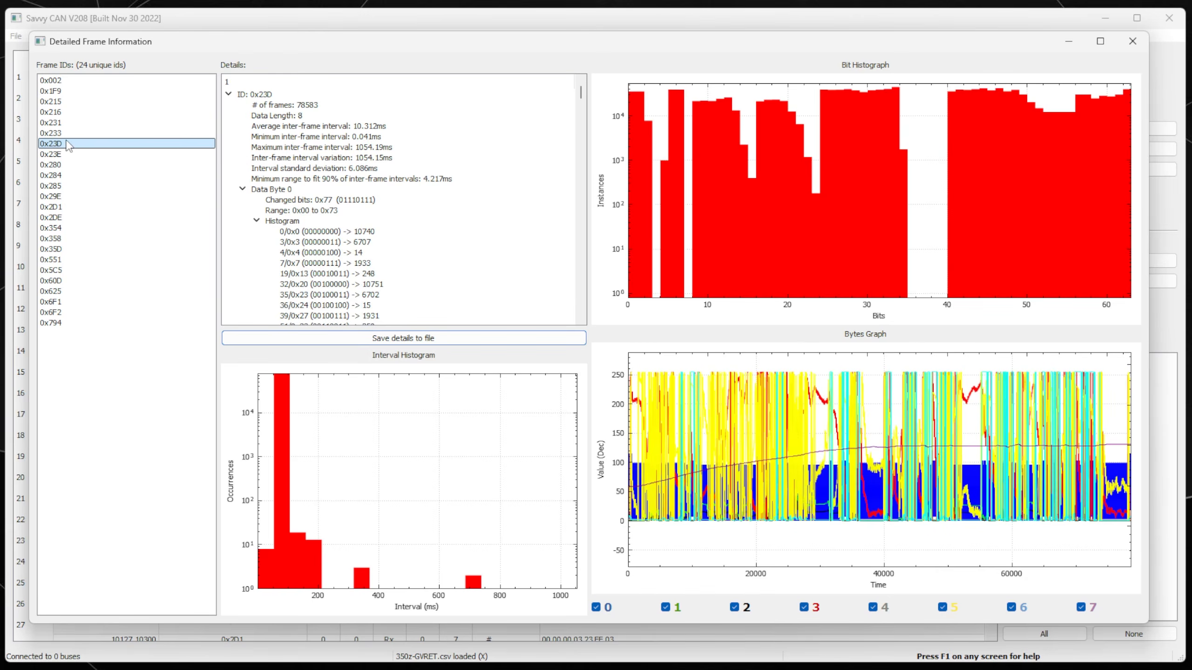
click(67, 135)
click(66, 143)
click(67, 134)
click(66, 143)
click(67, 133)
click(68, 144)
click(68, 133)
click(72, 144)
click(73, 133)
click(77, 143)
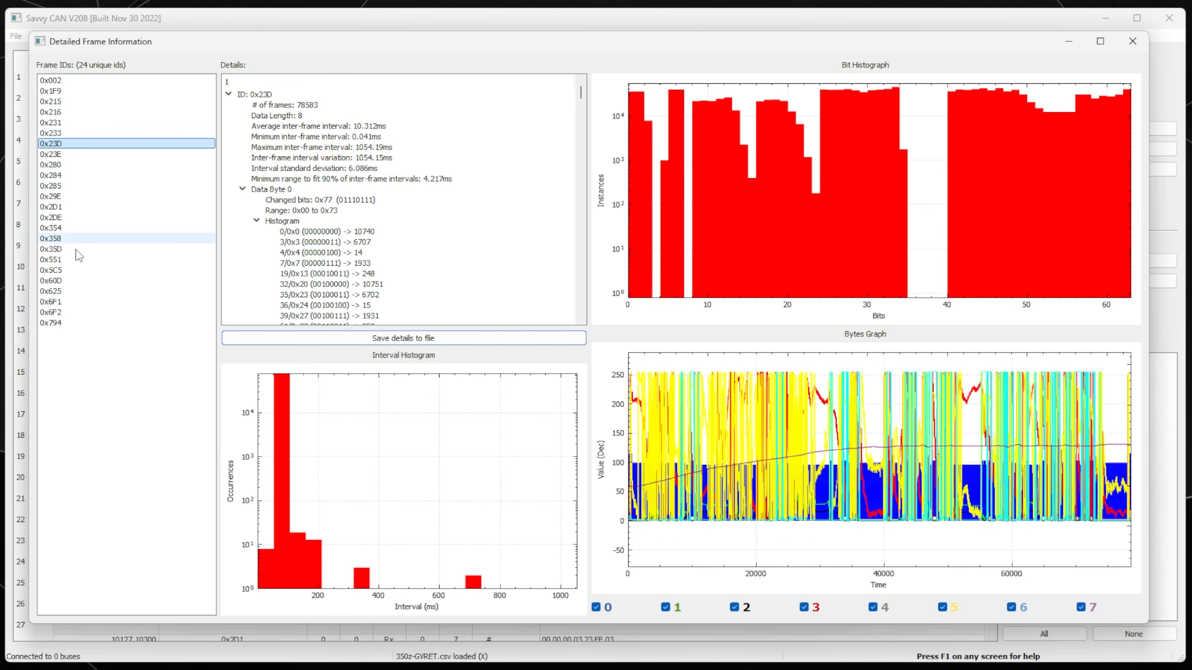
click(79, 260)
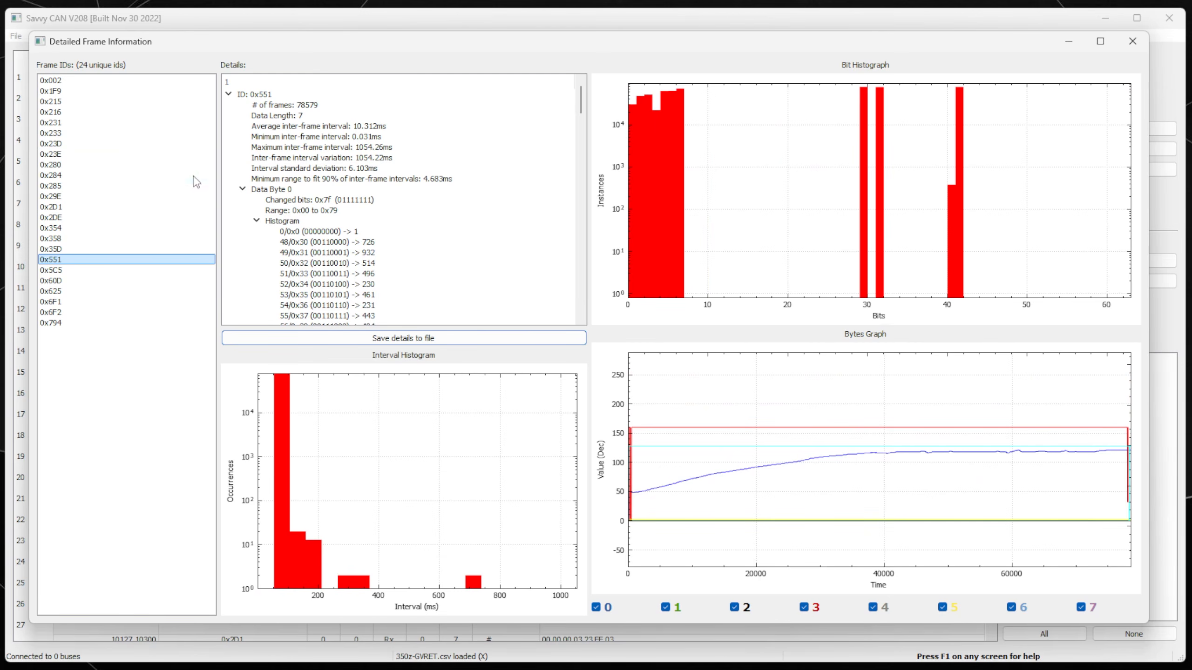
click(66, 137)
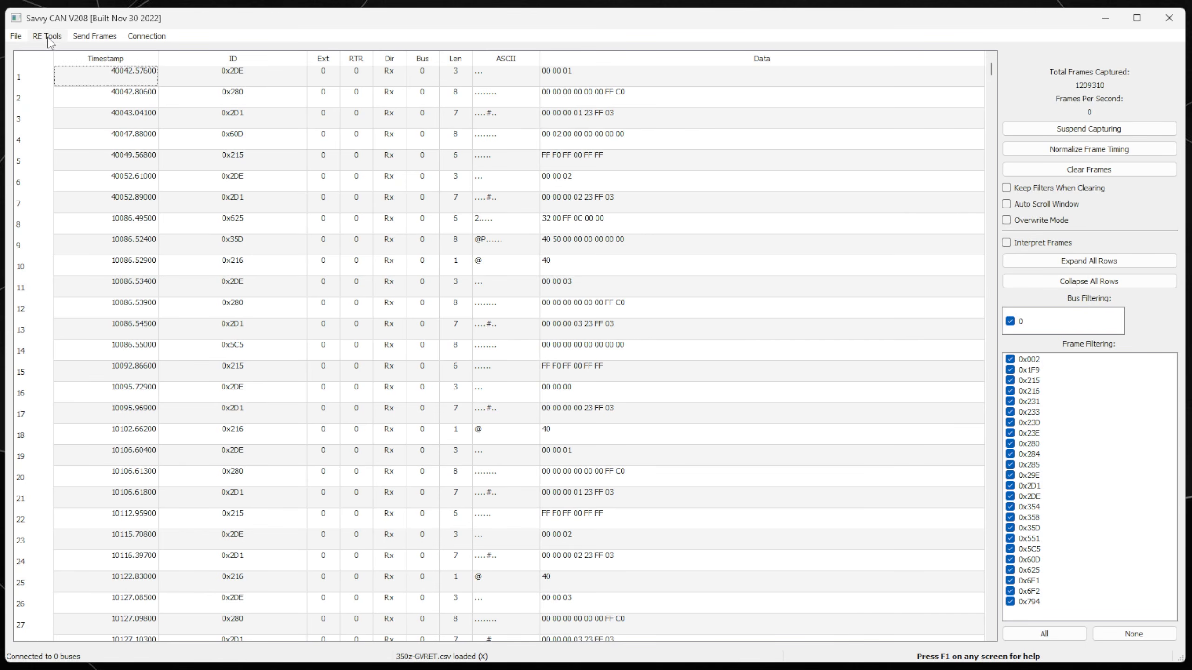
Open a new Data Graphing window from RE Tools, move it up-left and enlarge it over the frame list.
click(49, 39)
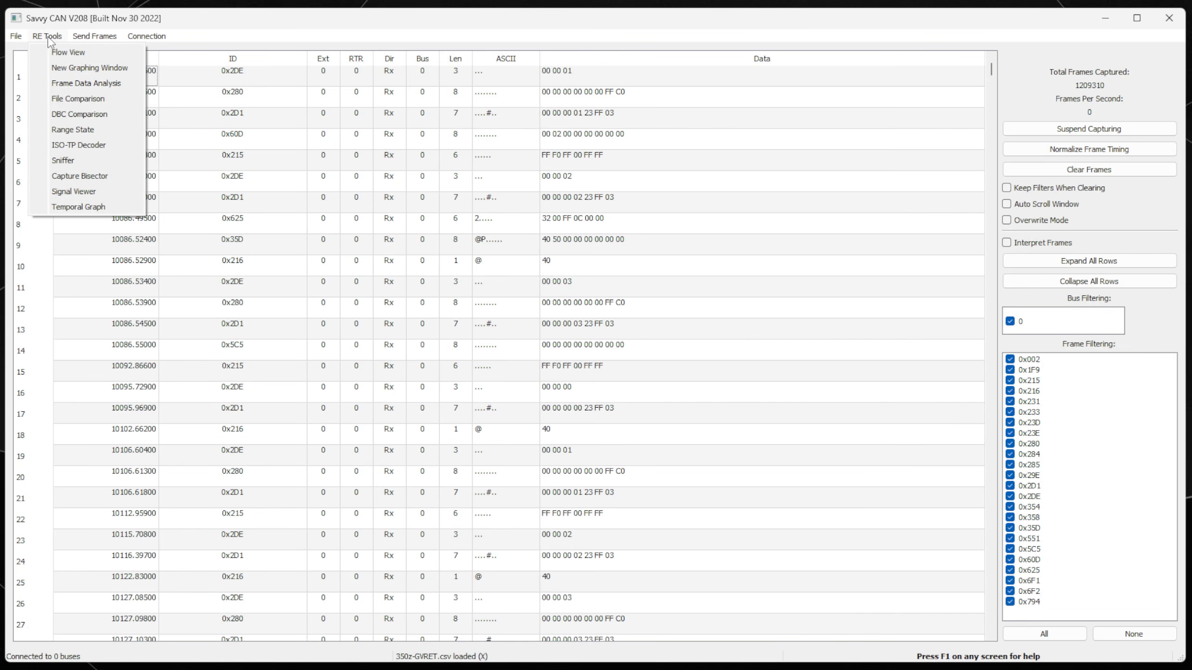
click(100, 70)
drag(578, 158, 338, 97)
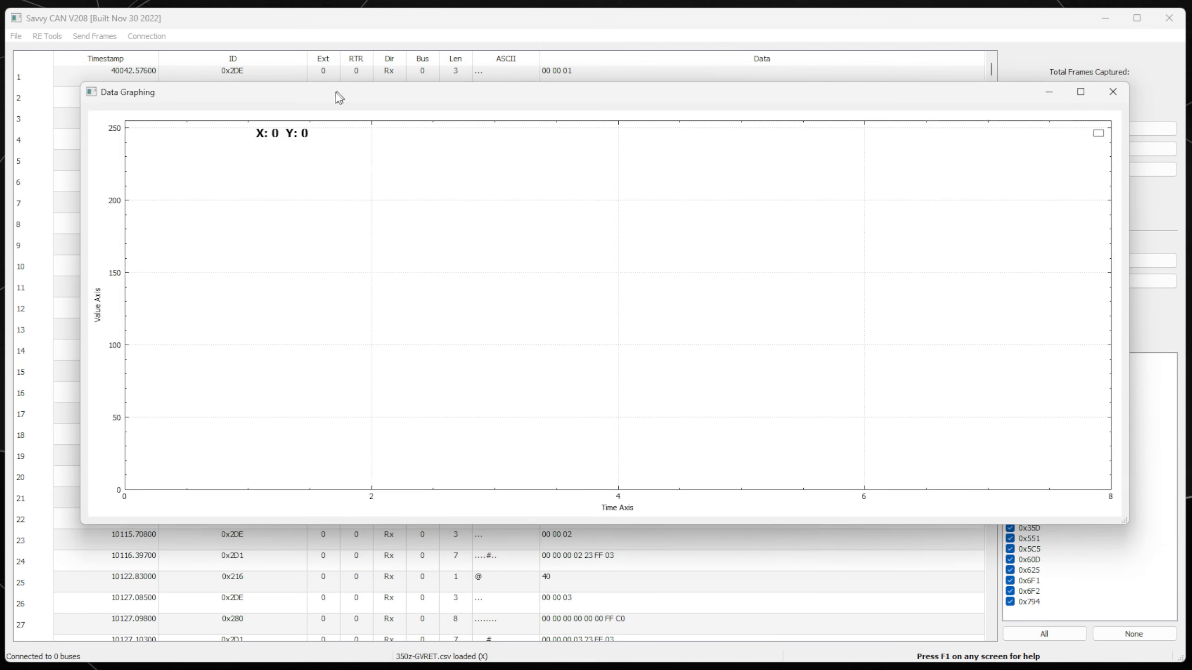
drag(1127, 523, 1140, 599)
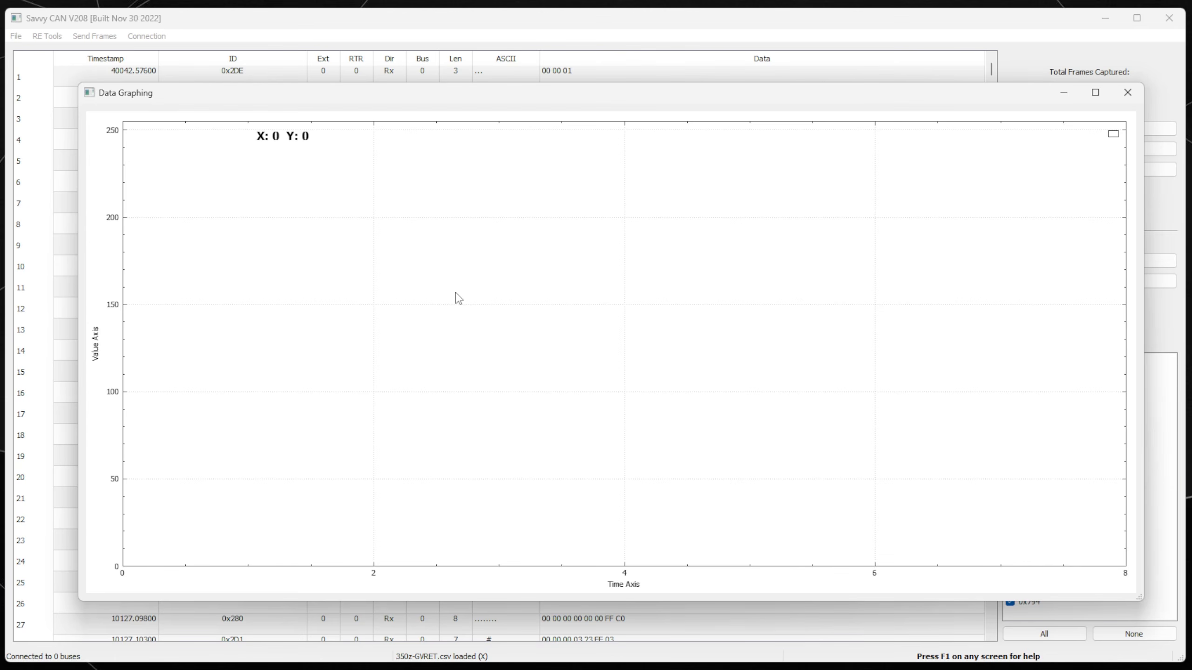
right_click(497, 257)
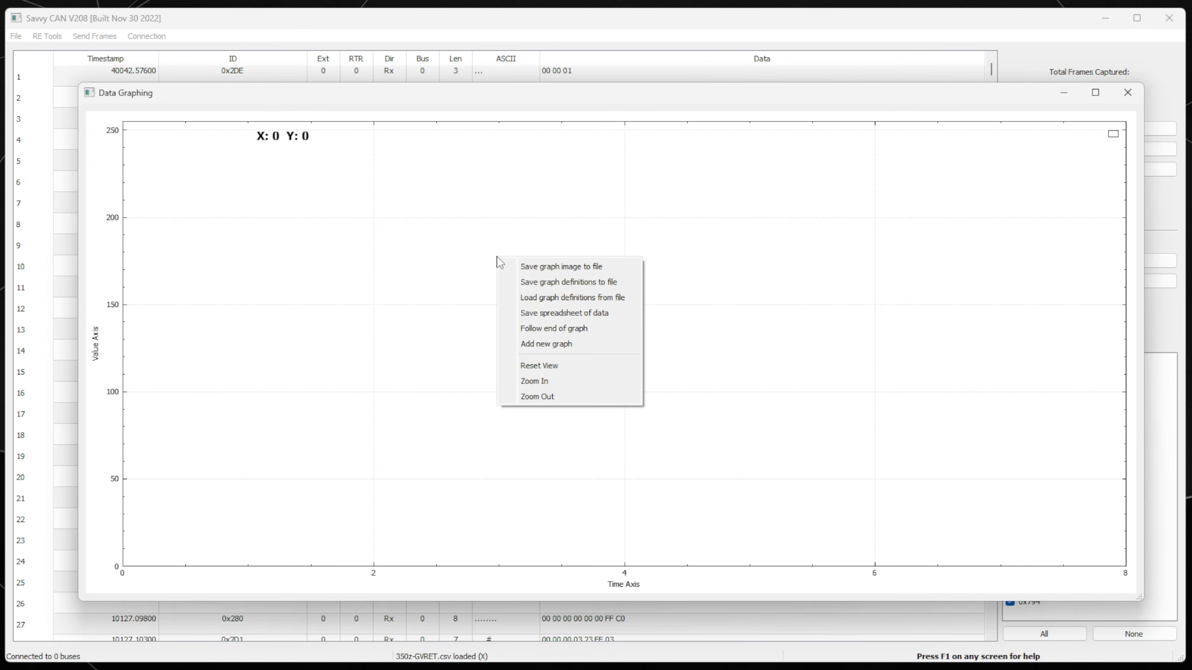
click(570, 344)
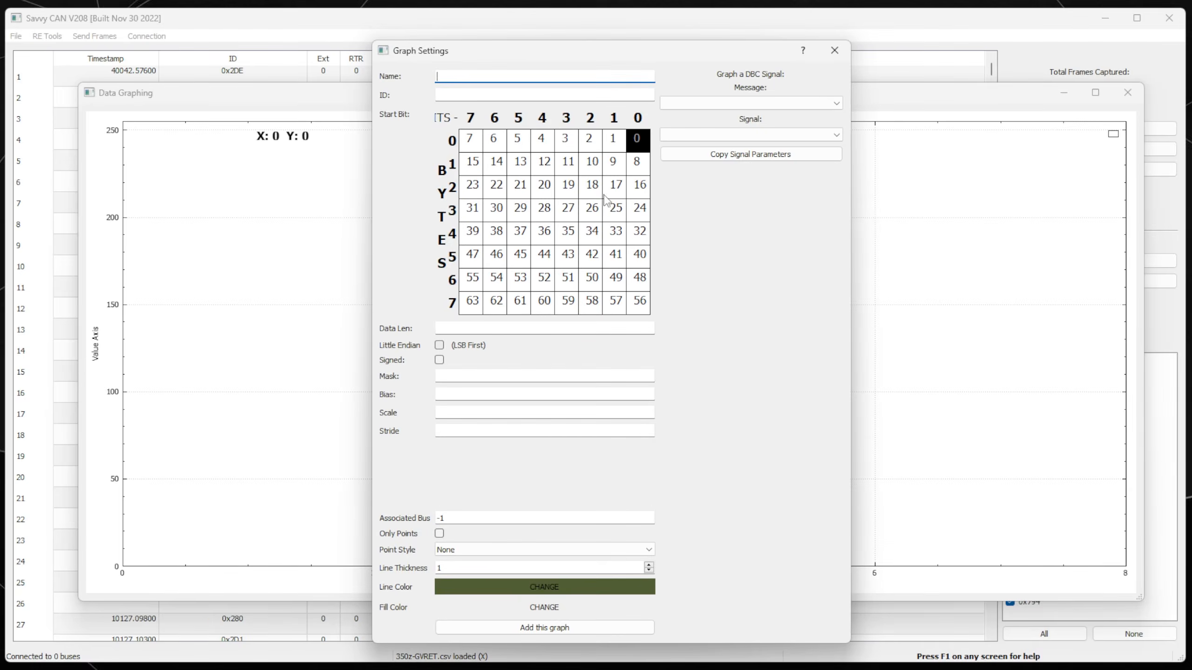
drag(637, 52, 622, 35)
drag(836, 180, 1017, 180)
drag(751, 34, 739, 34)
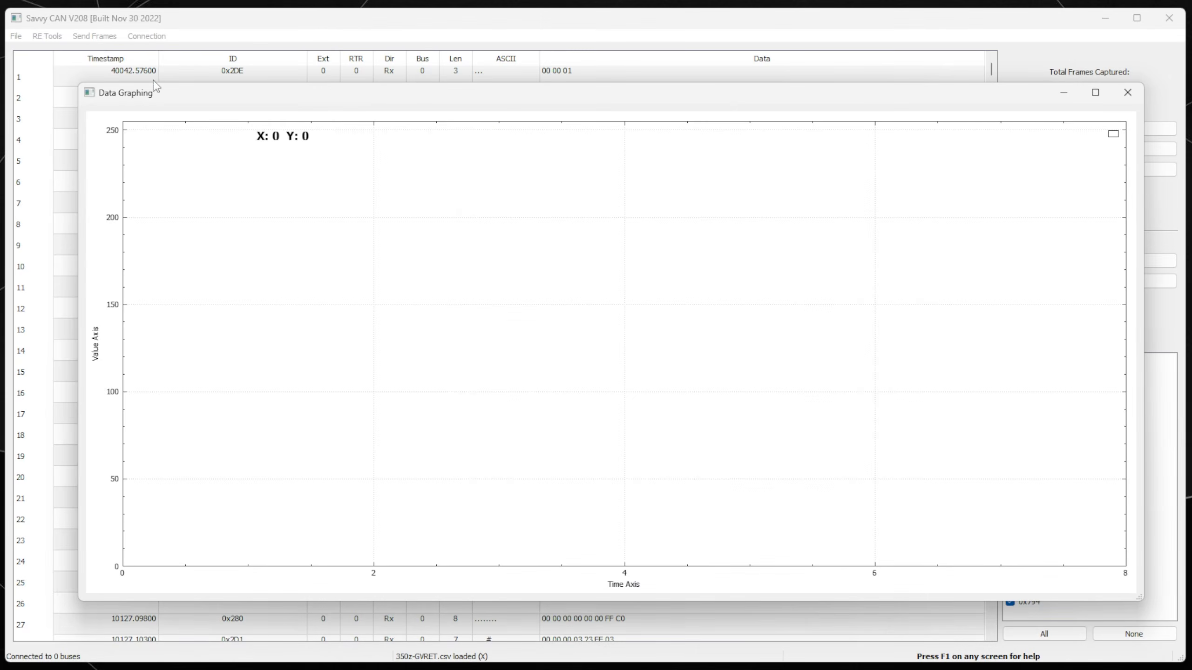
click(47, 36)
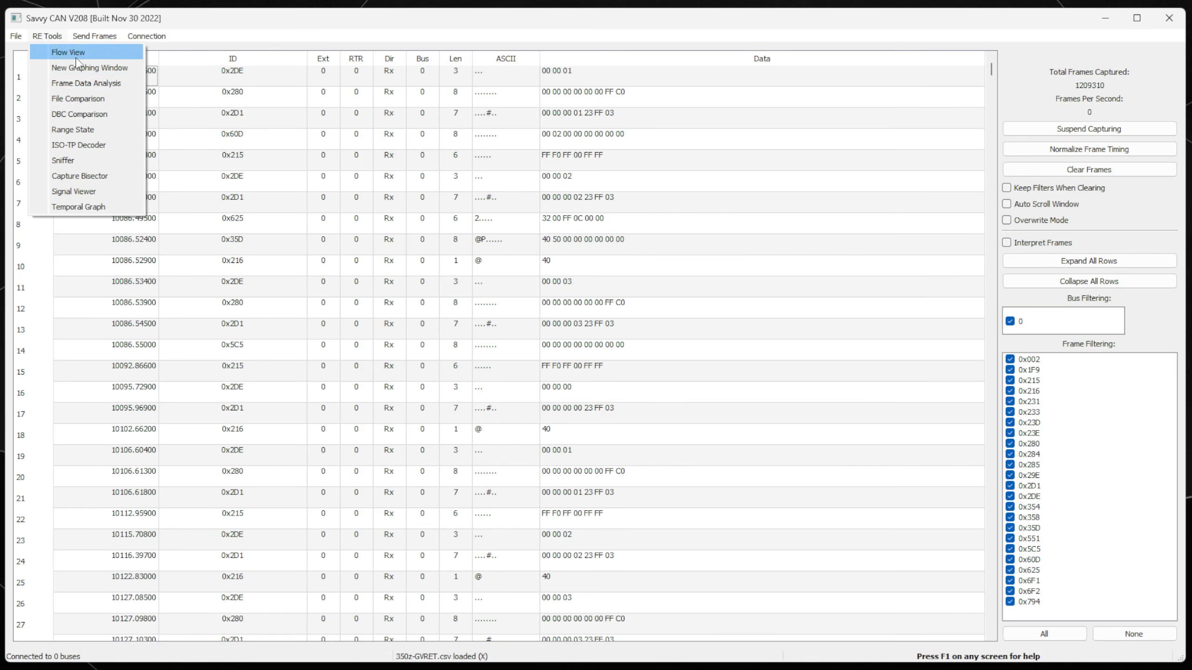
Open Detailed Frame Information for ID 0x551 and toggle its byte 0 line.
click(86, 83)
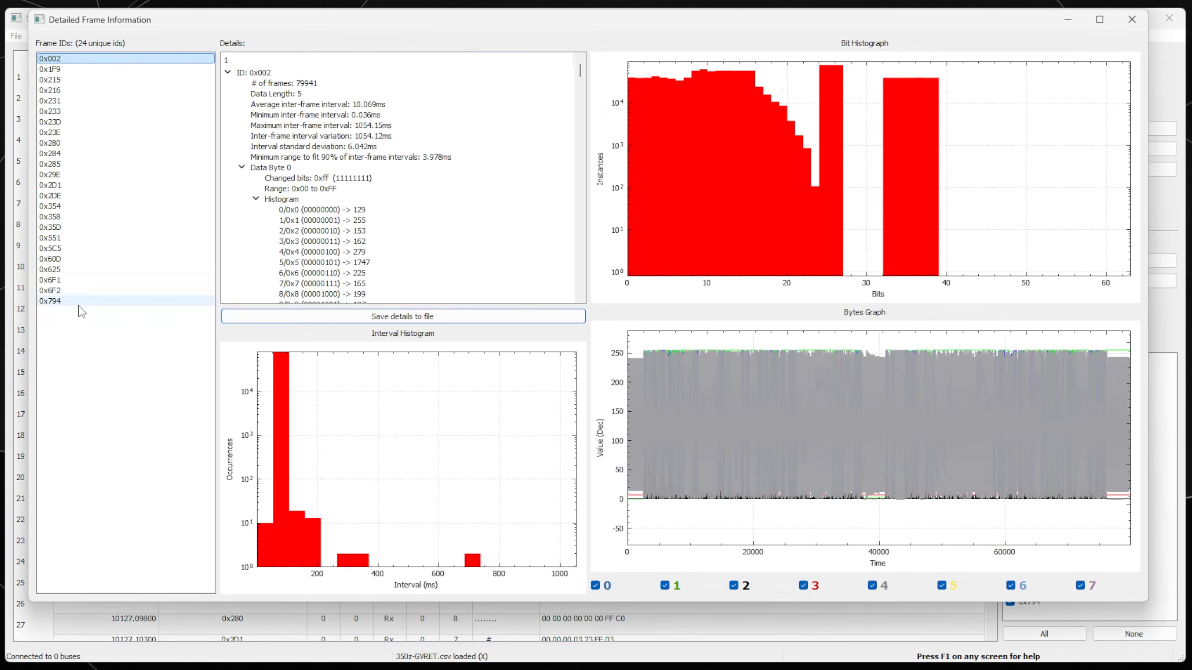
click(65, 238)
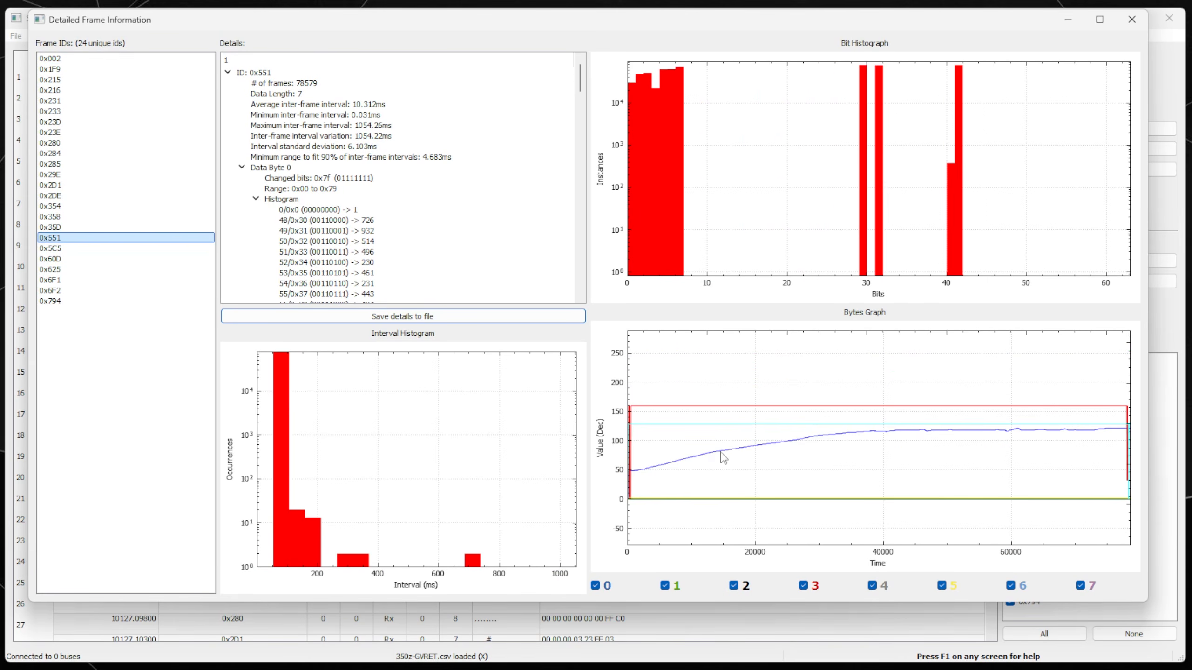
click(595, 585)
click(595, 585)
click(595, 586)
click(595, 585)
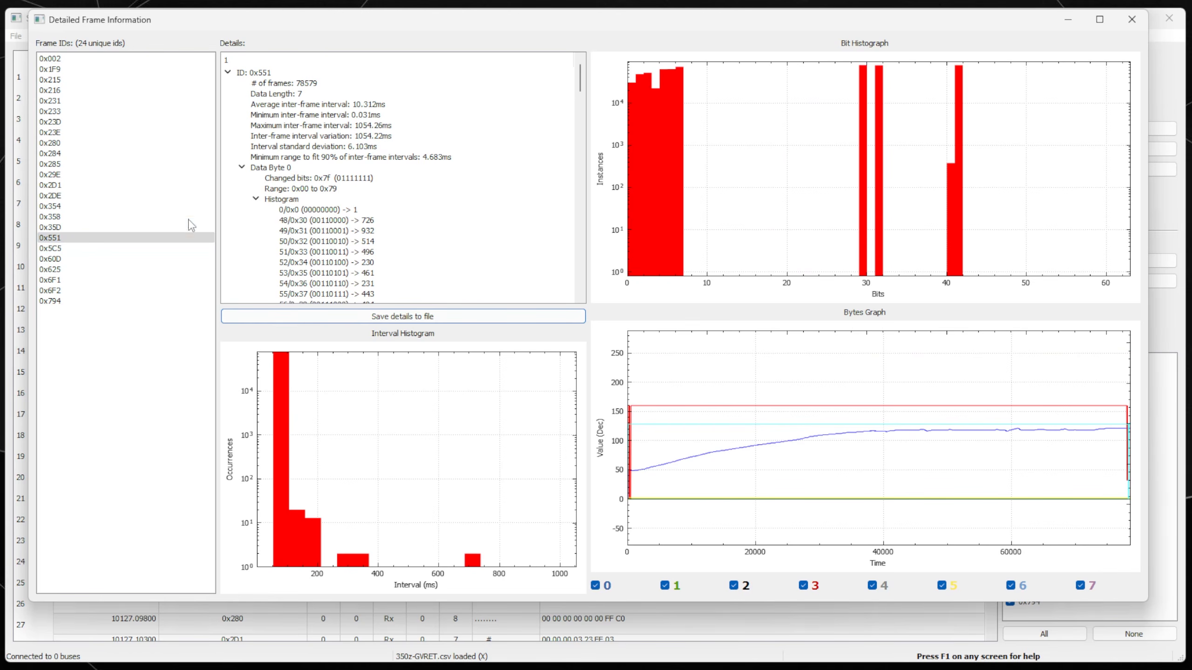
Compare the details of ID 0x23D against neighbouring IDs, especially 0x233.
click(63, 123)
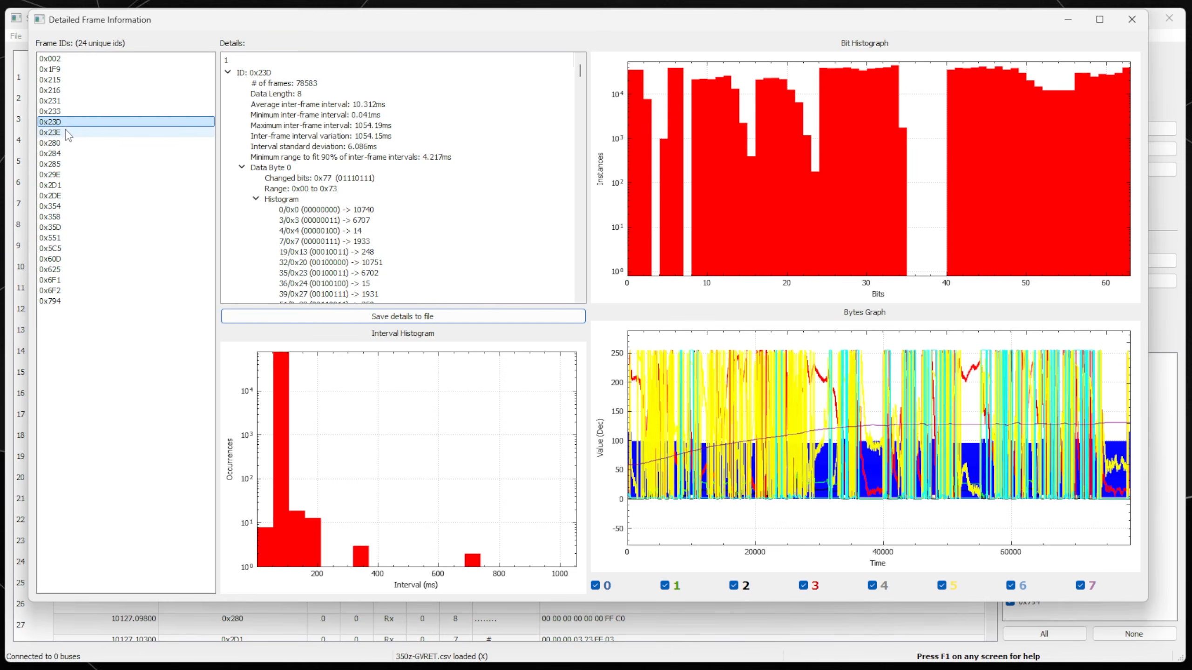
click(62, 131)
click(63, 122)
click(63, 112)
click(64, 122)
click(63, 111)
click(64, 122)
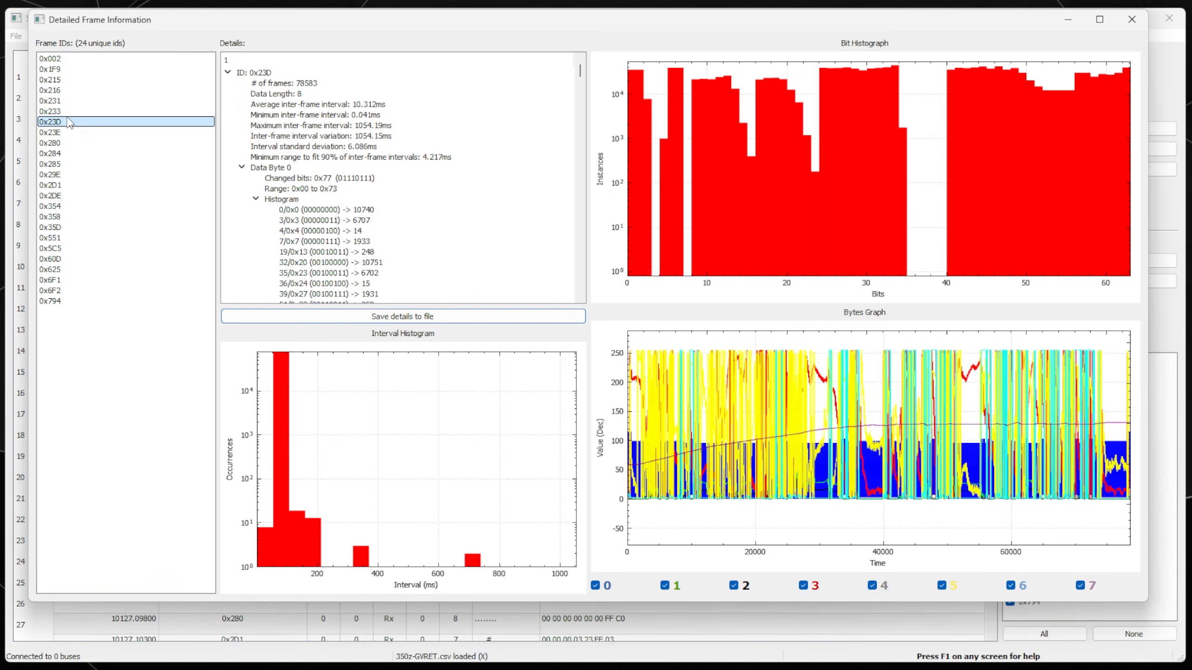
click(63, 112)
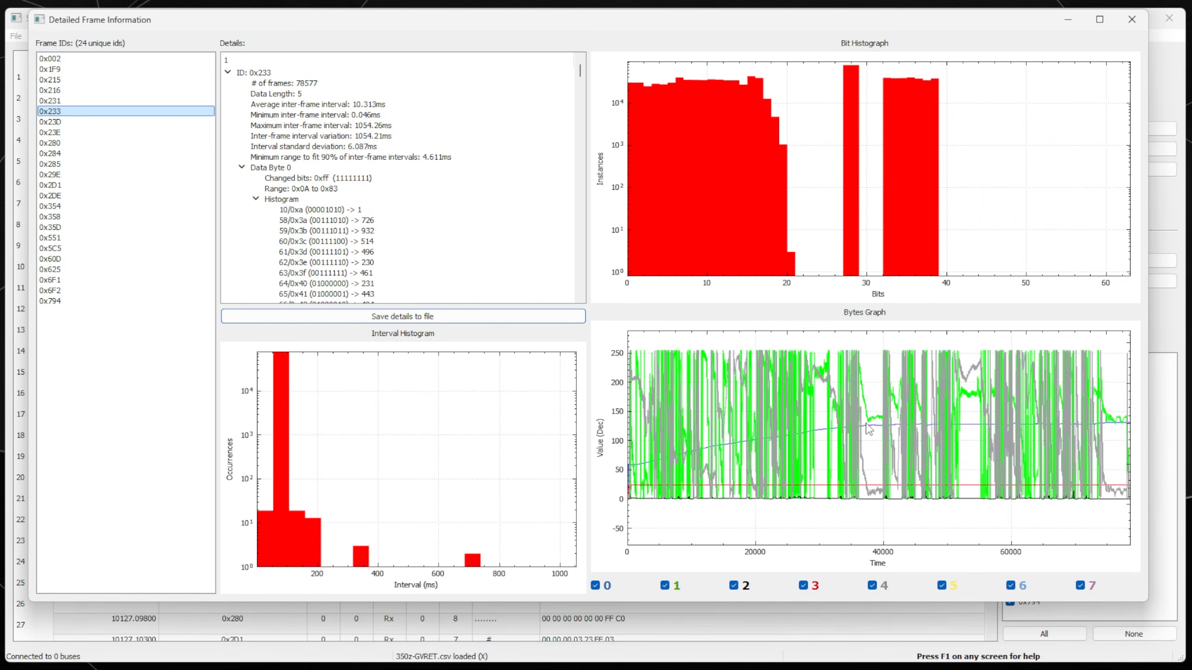
click(69, 123)
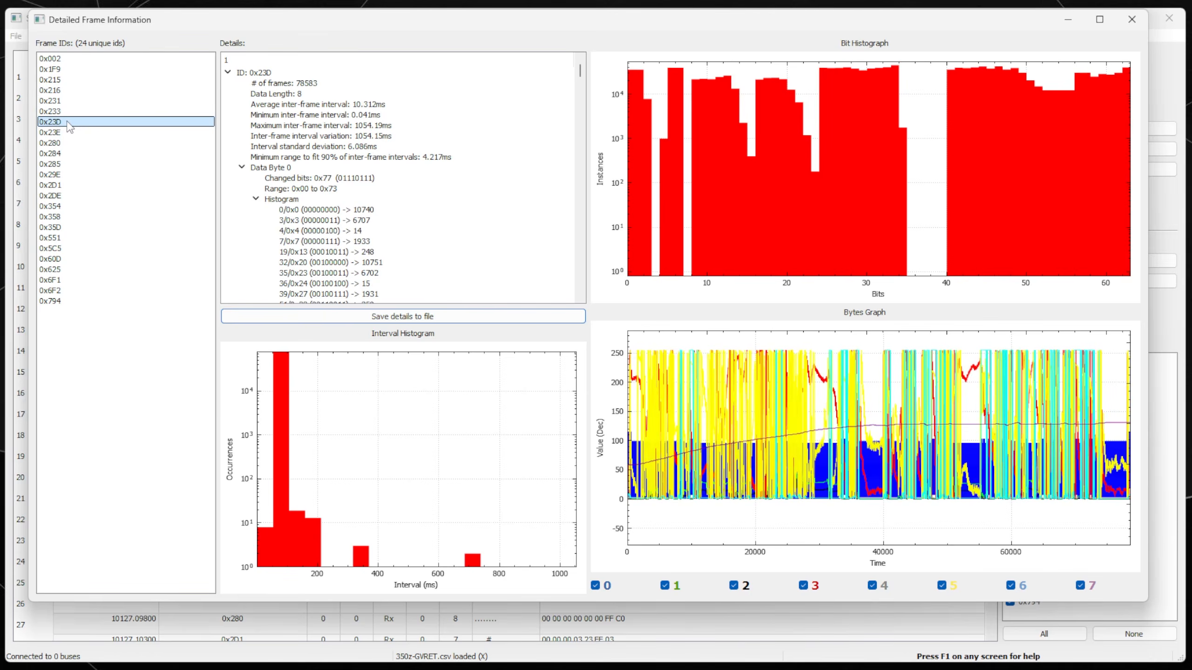
Toggle the byte 7 trace in ID 0x23D's bytes graph, then bring up the RE Tools list.
click(1080, 585)
click(1080, 585)
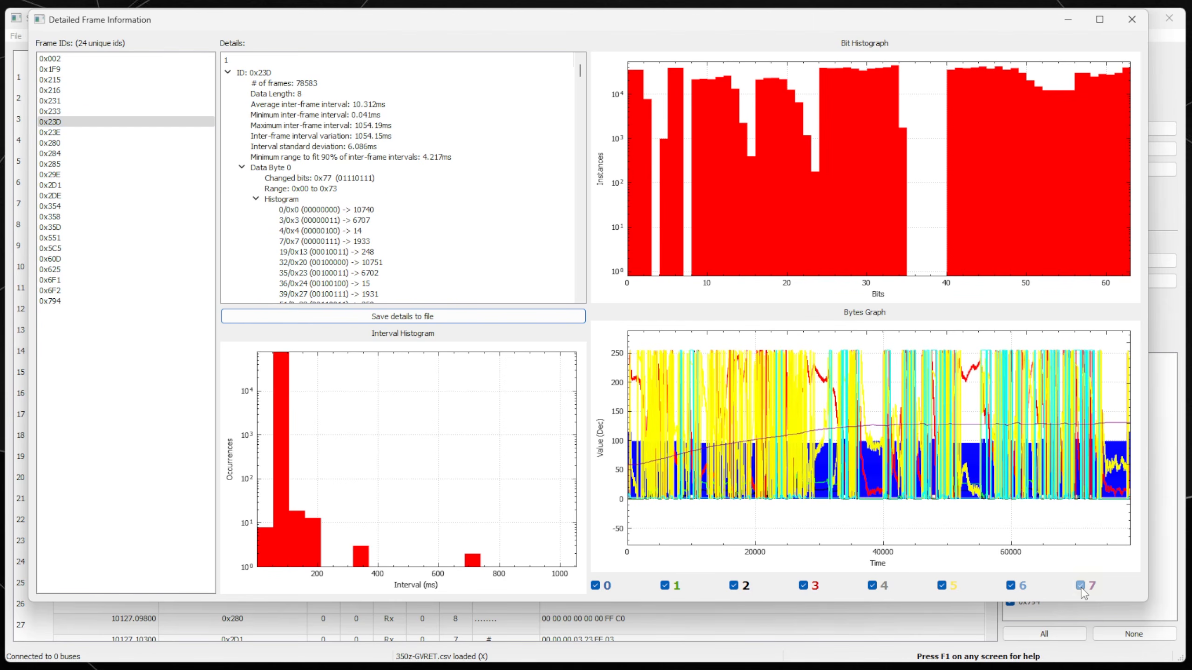
click(46, 124)
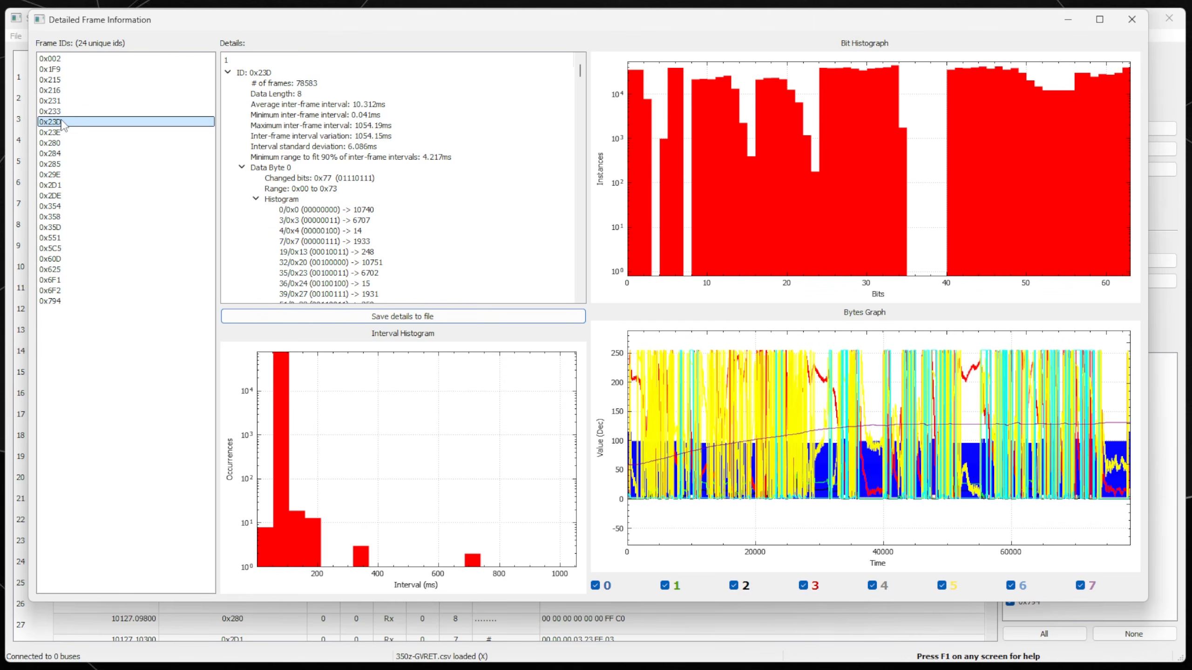
click(1080, 585)
click(1080, 585)
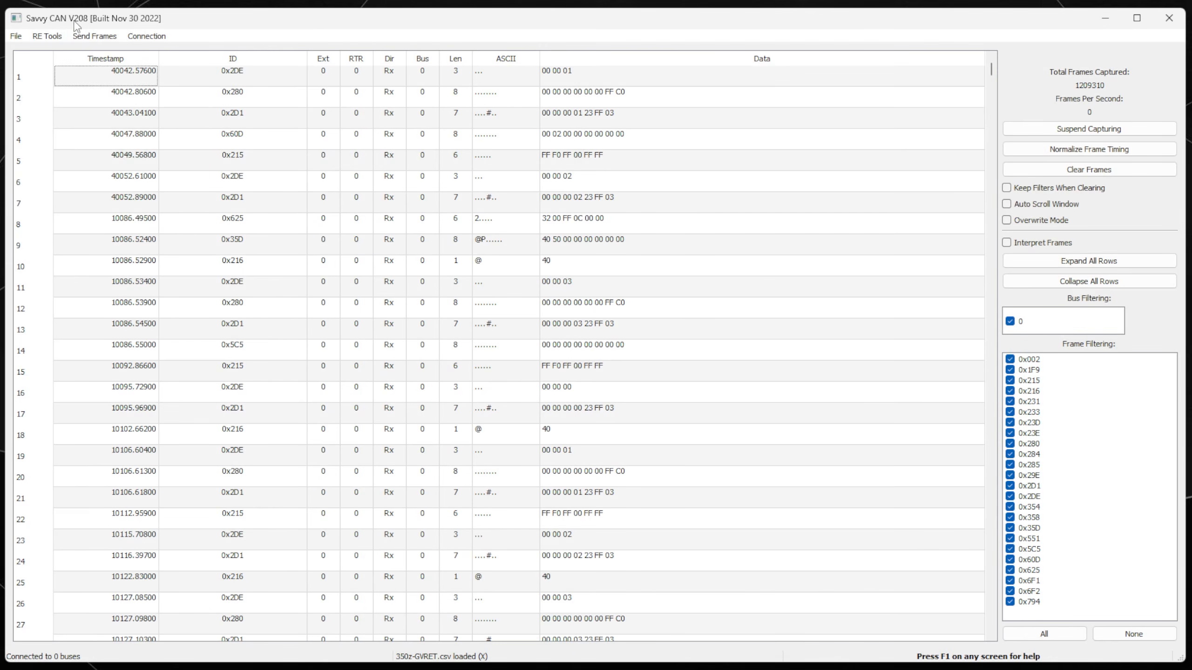
click(47, 35)
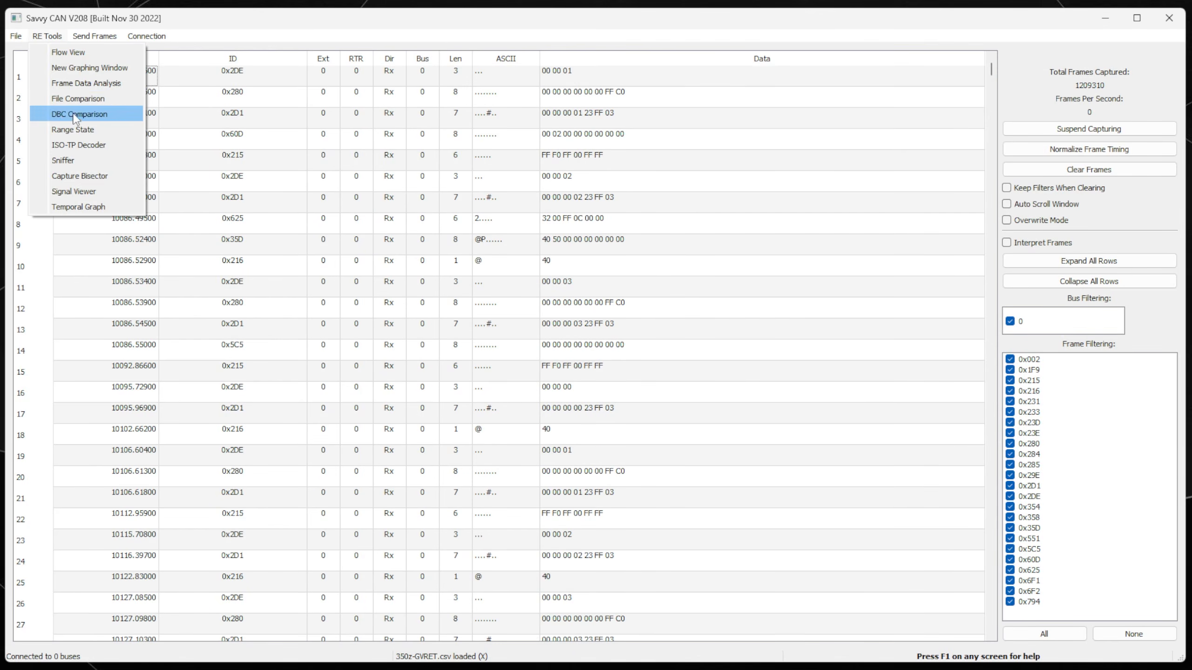
In a new graphing window, add graph 551 for ID 0x551 with data length 8, start bit 7.
click(70, 68)
drag(667, 168, 439, 133)
right_click(385, 281)
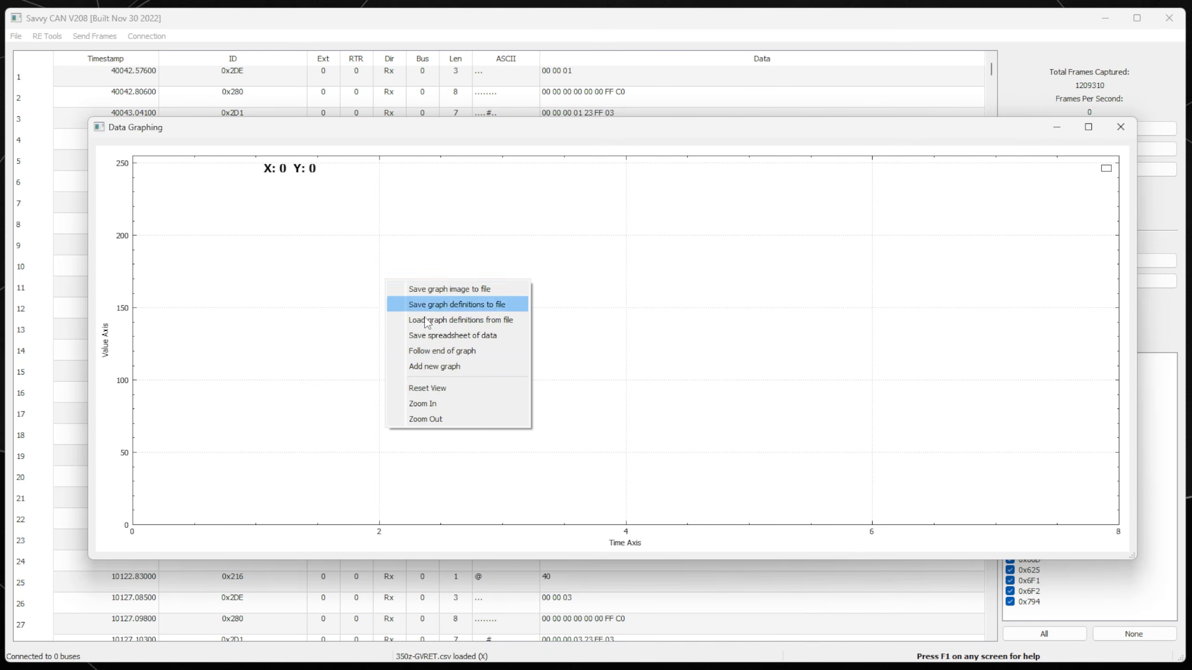
click(434, 366)
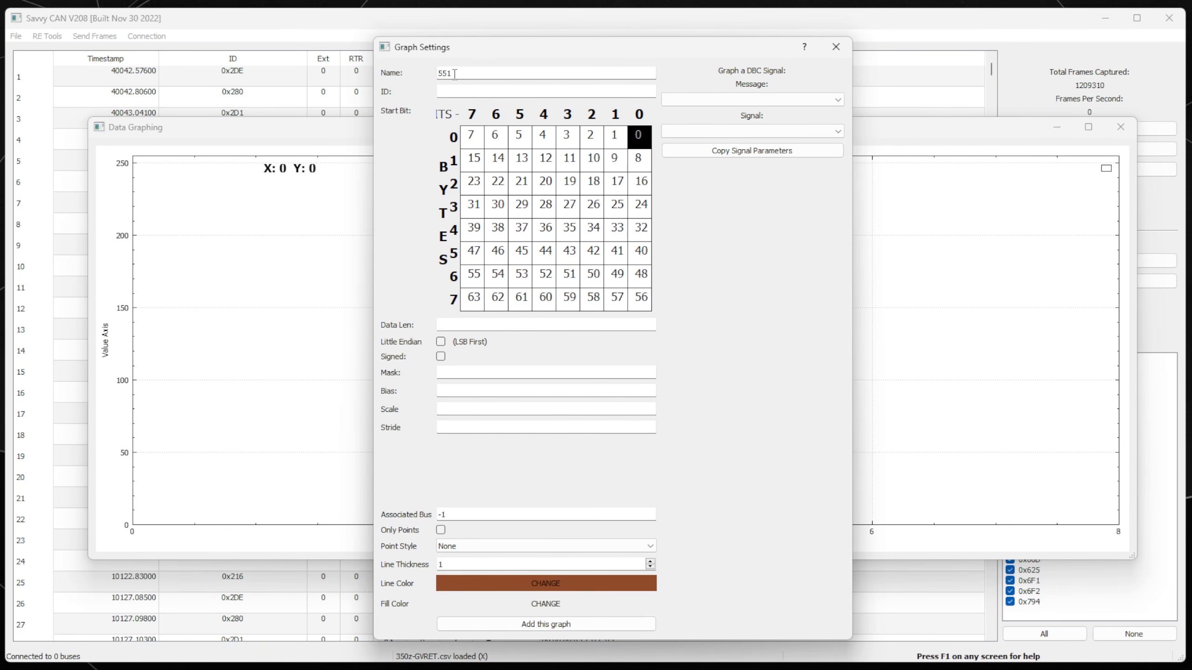
text(0)
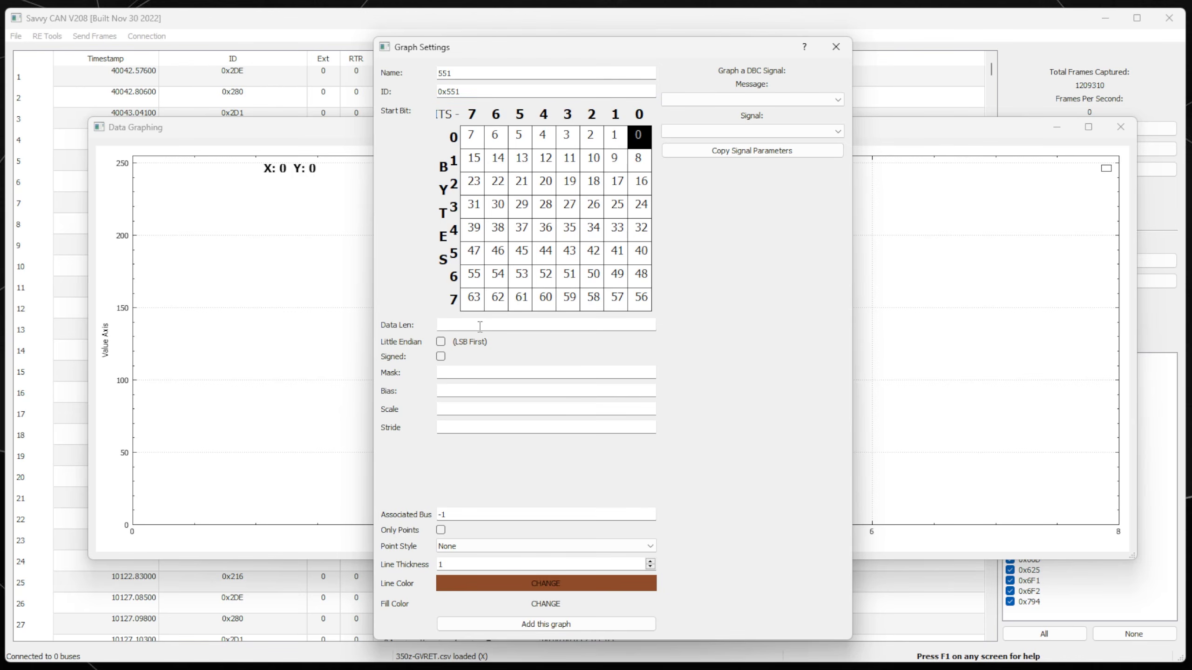
text(8)
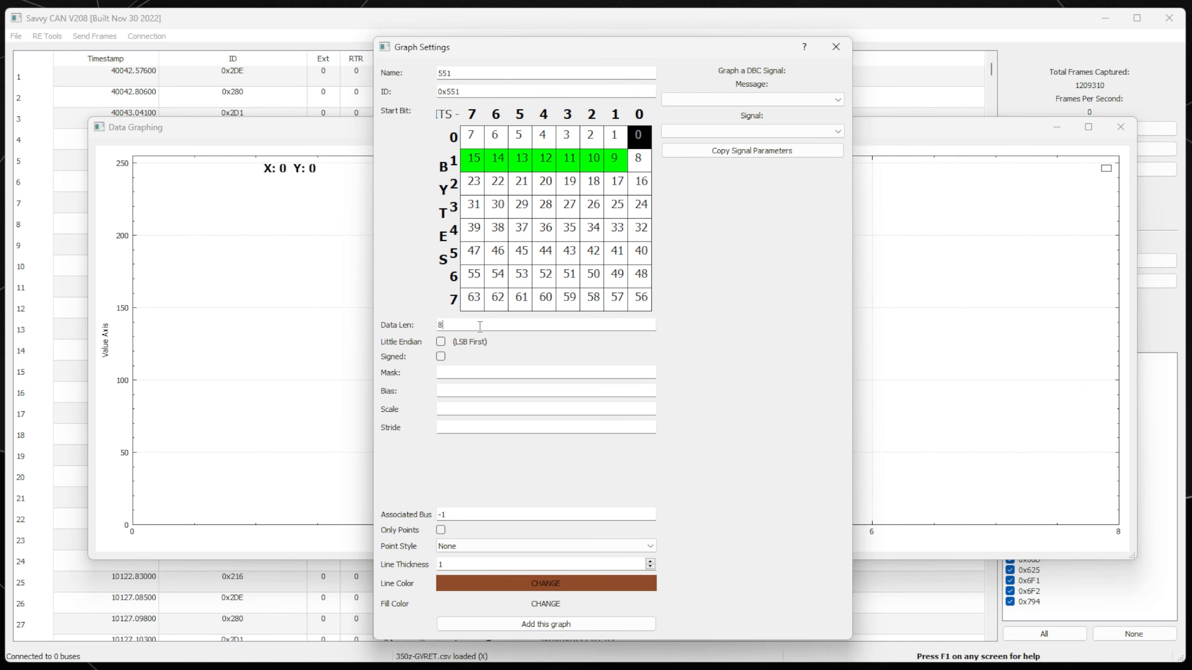
click(472, 137)
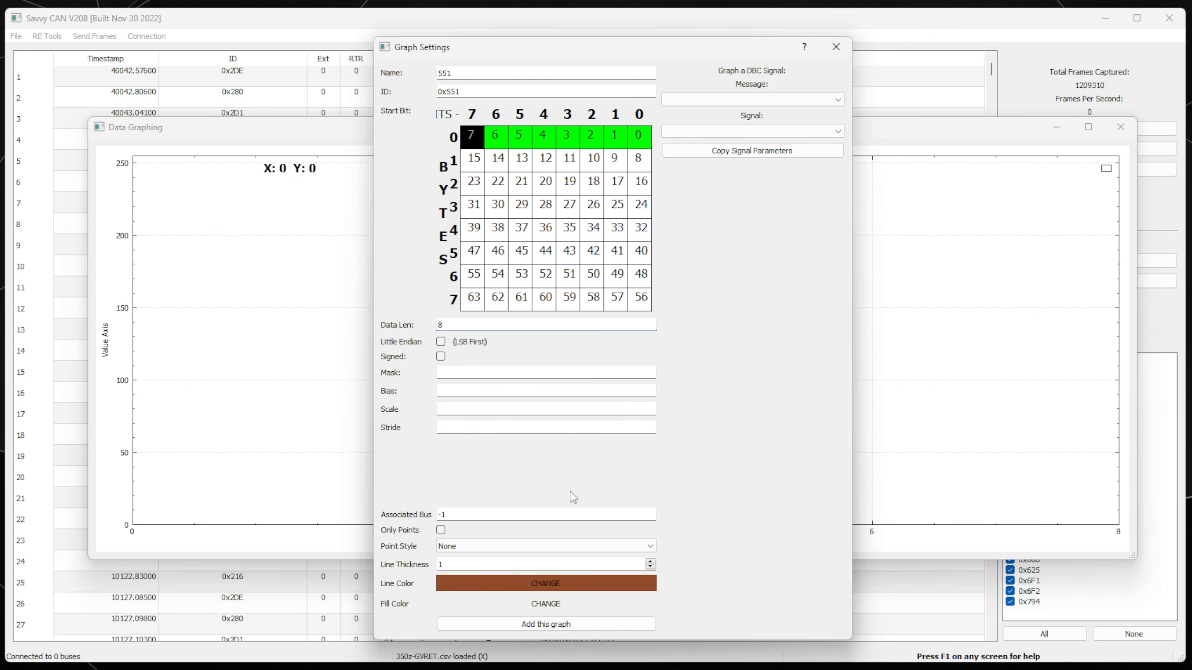
click(526, 625)
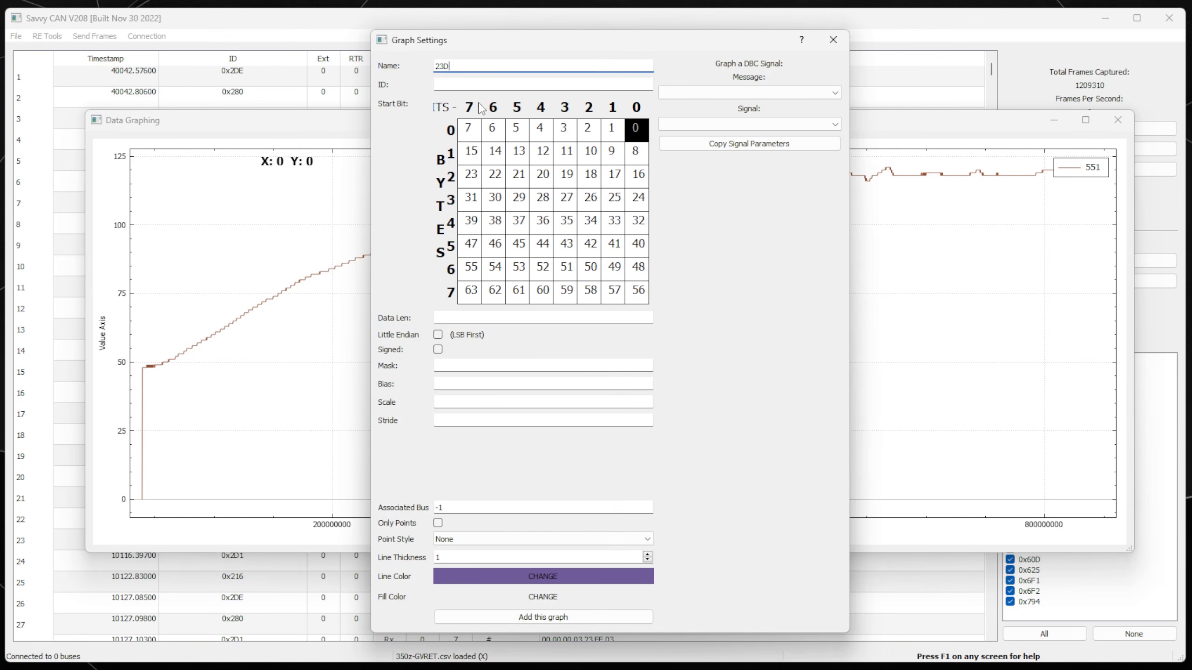
Add graph 23D for ID 0x23D with data length 8 and start bit 63.
click(449, 83)
click(448, 318)
text(8)
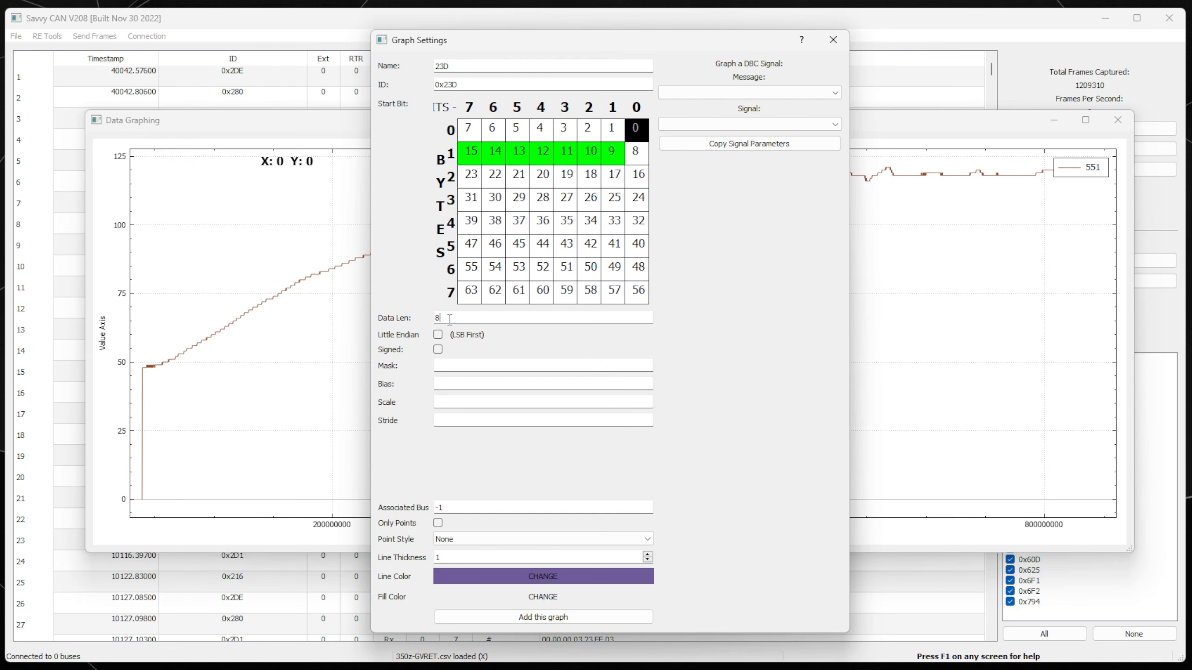
click(470, 130)
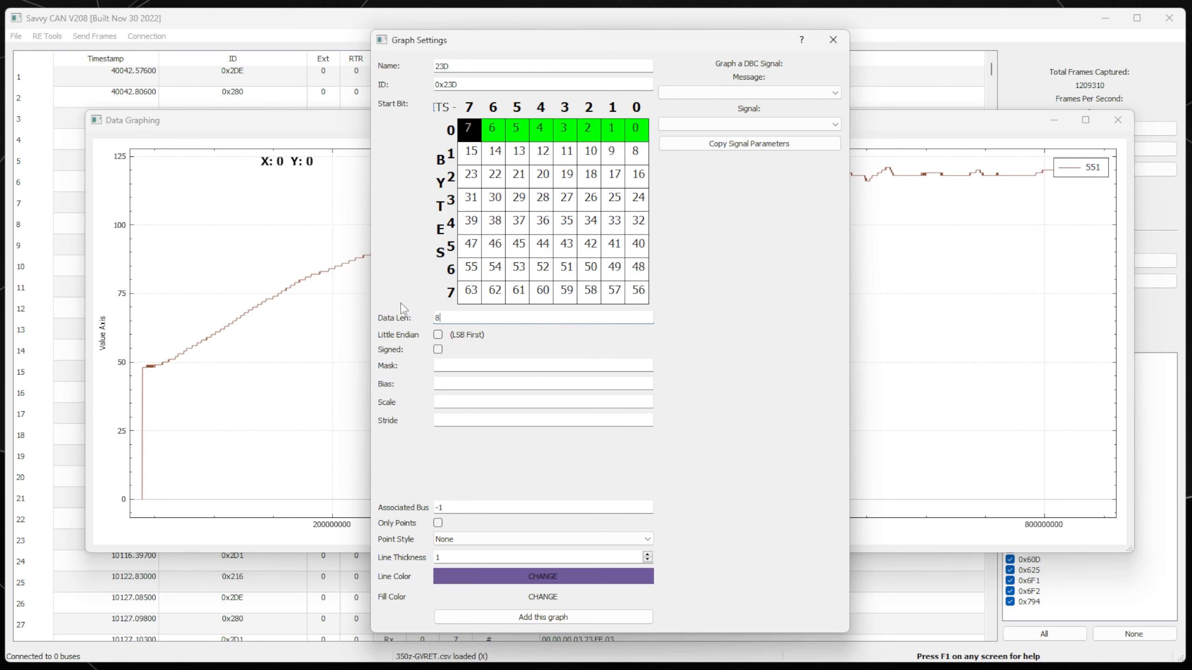
click(470, 292)
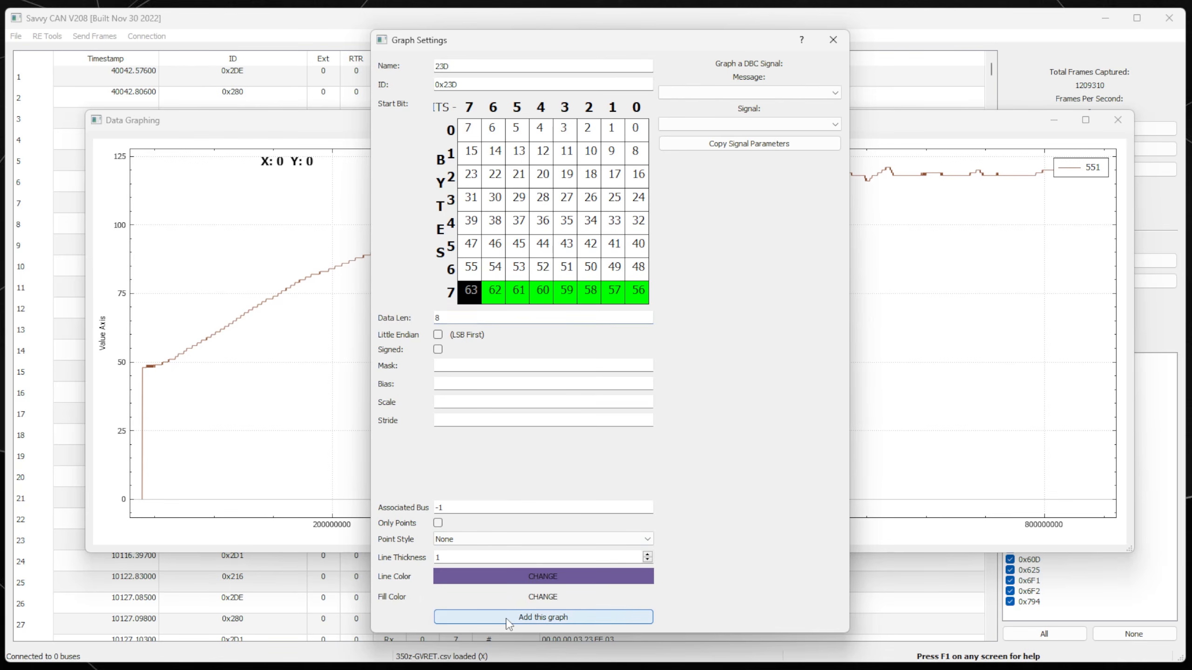
click(509, 623)
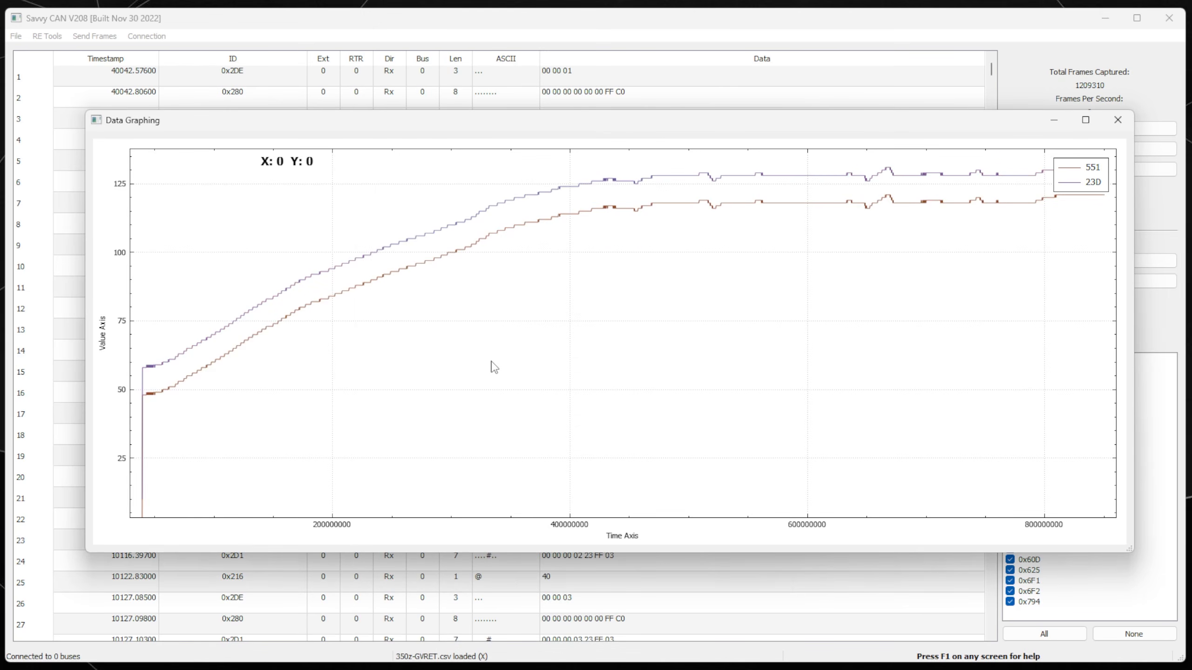
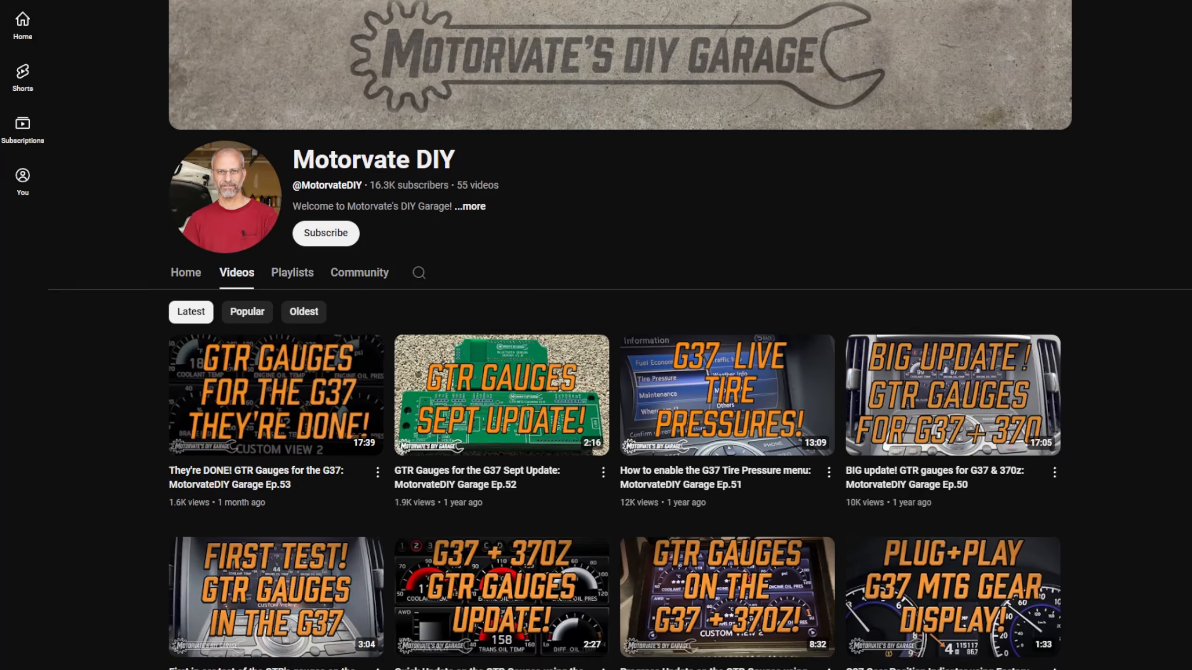
Scroll the graphing window and open the settings of graph 551 (ID 0x551), showing Data Len 8 and Scale 1.
scroll(596, 328, down, 2)
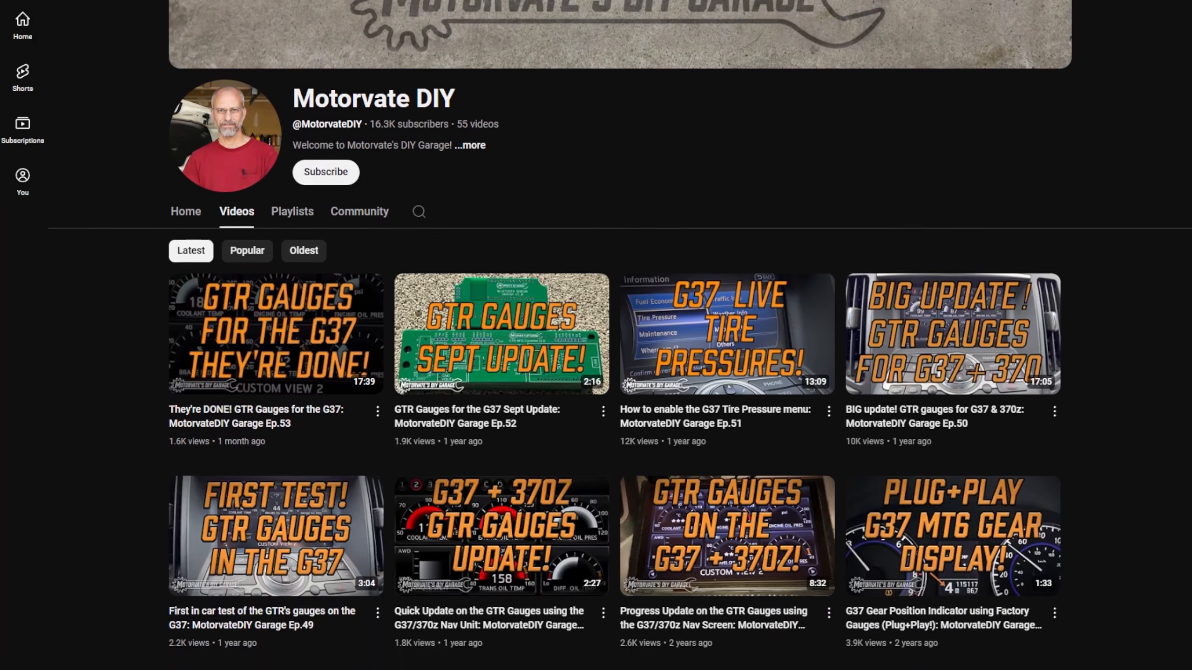
scroll(619, 329, down, 2)
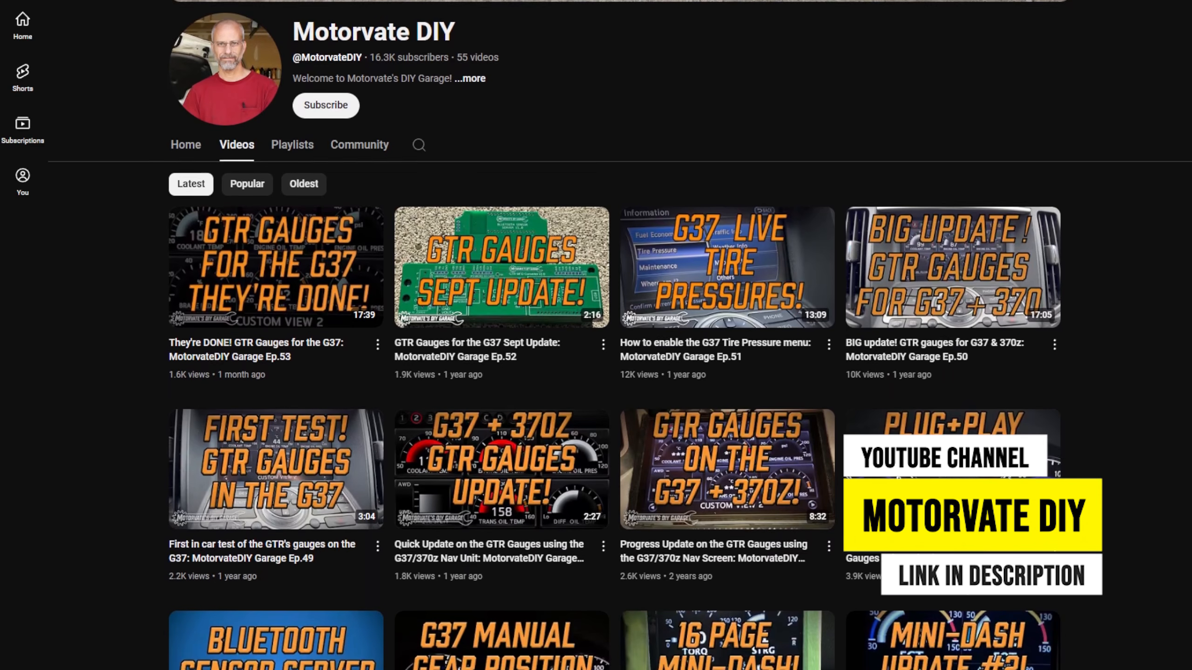
scroll(619, 329, down, 2)
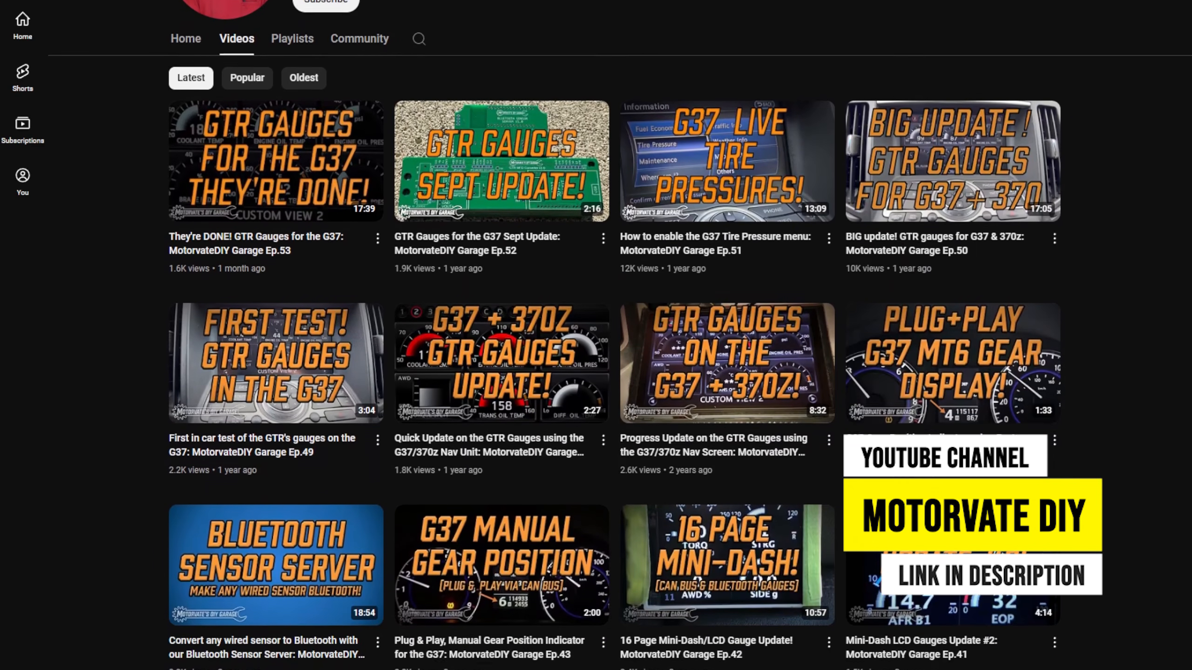
scroll(620, 329, down, 3)
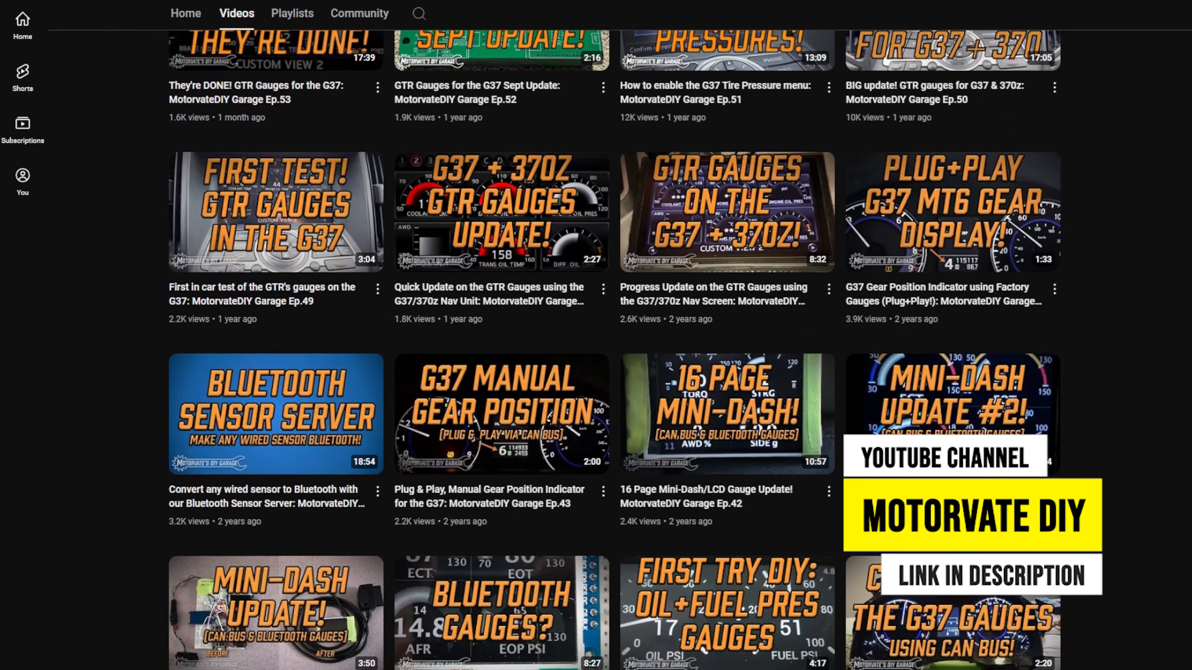
scroll(619, 328, down, 4)
scroll(619, 328, down, 2)
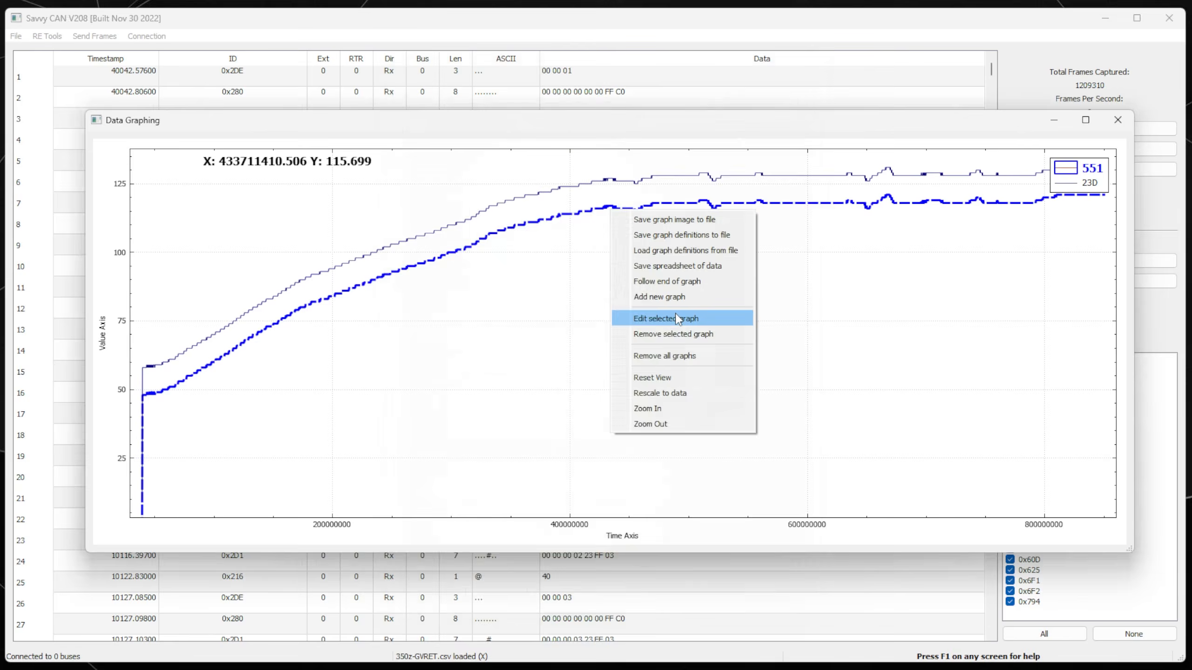
click(679, 319)
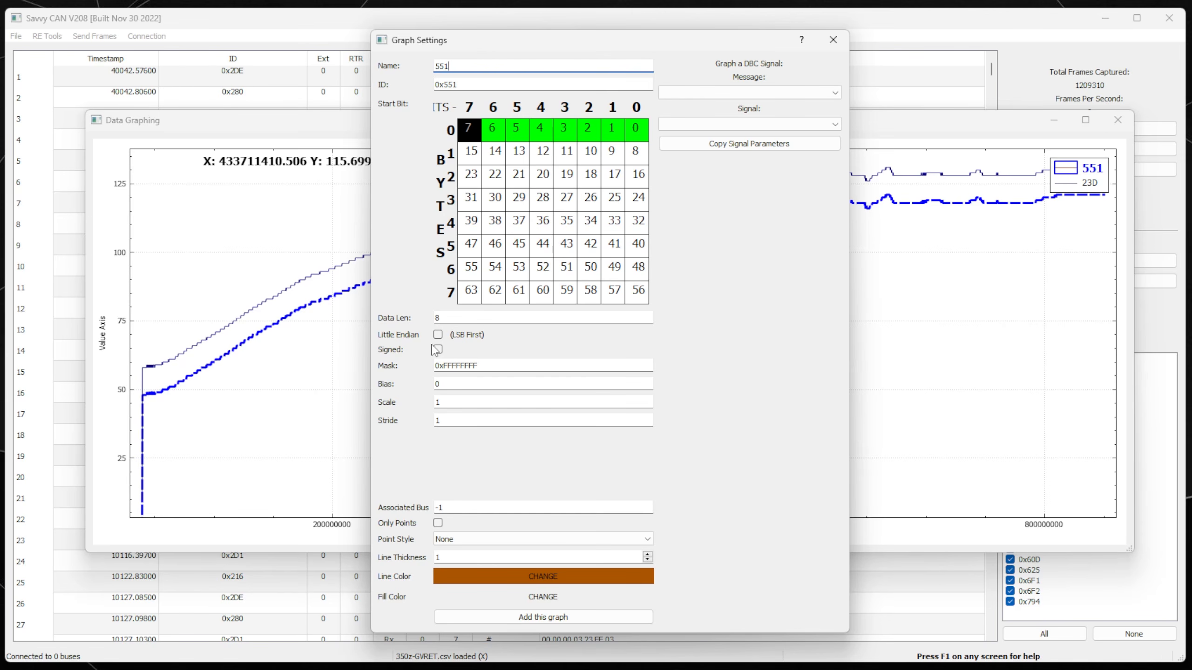
click(489, 368)
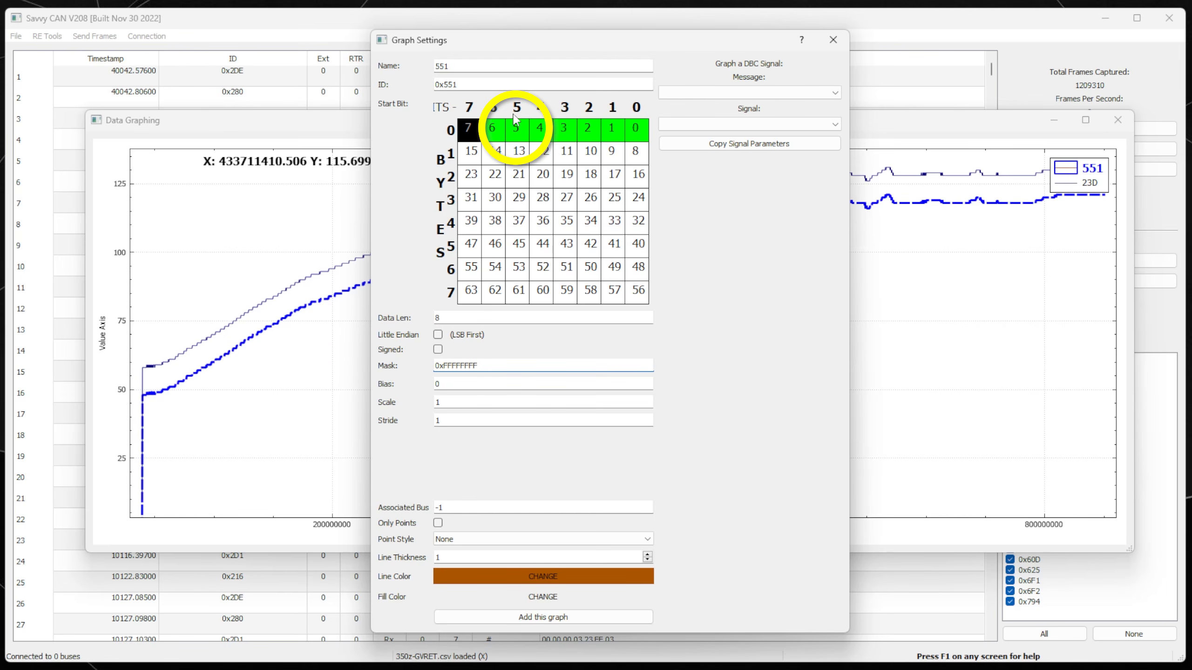
key(Delete)
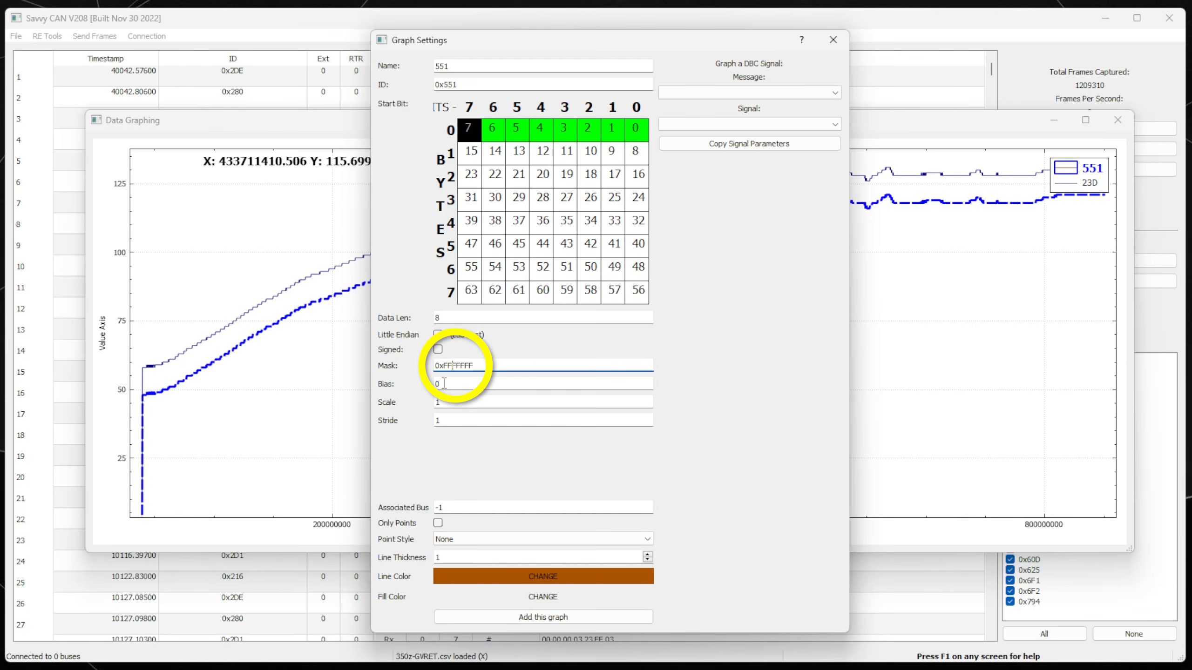
click(443, 383)
click(464, 365)
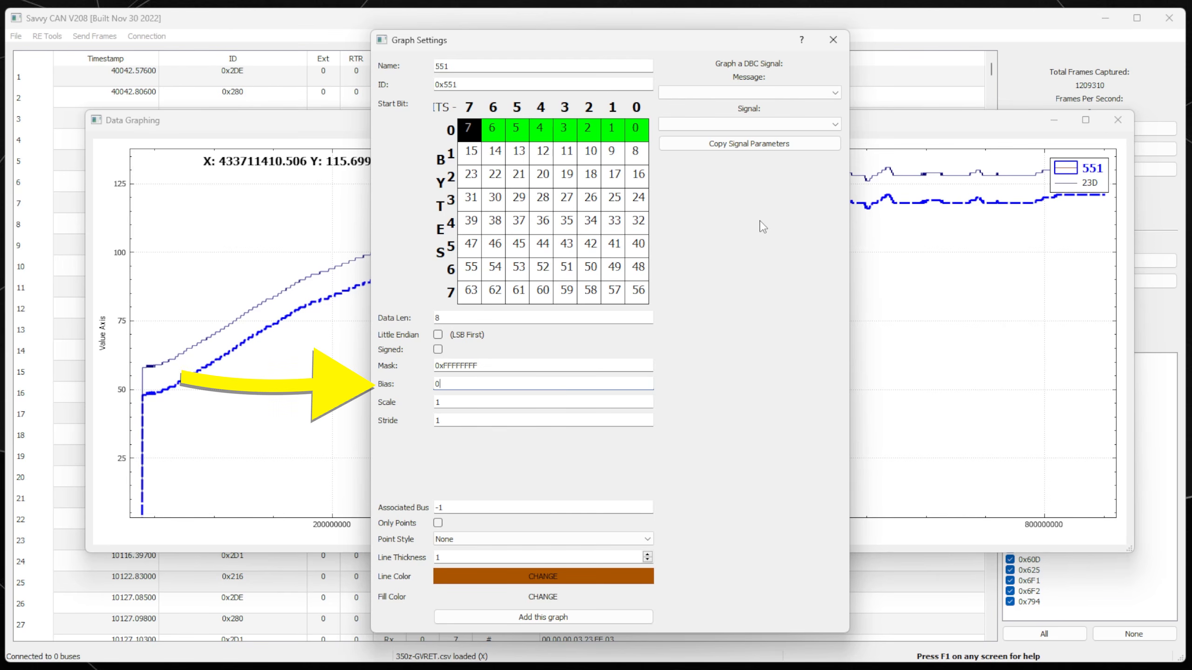
Clear graph 551's old Bias value and start entering -40.
key(Tab)
text(-)
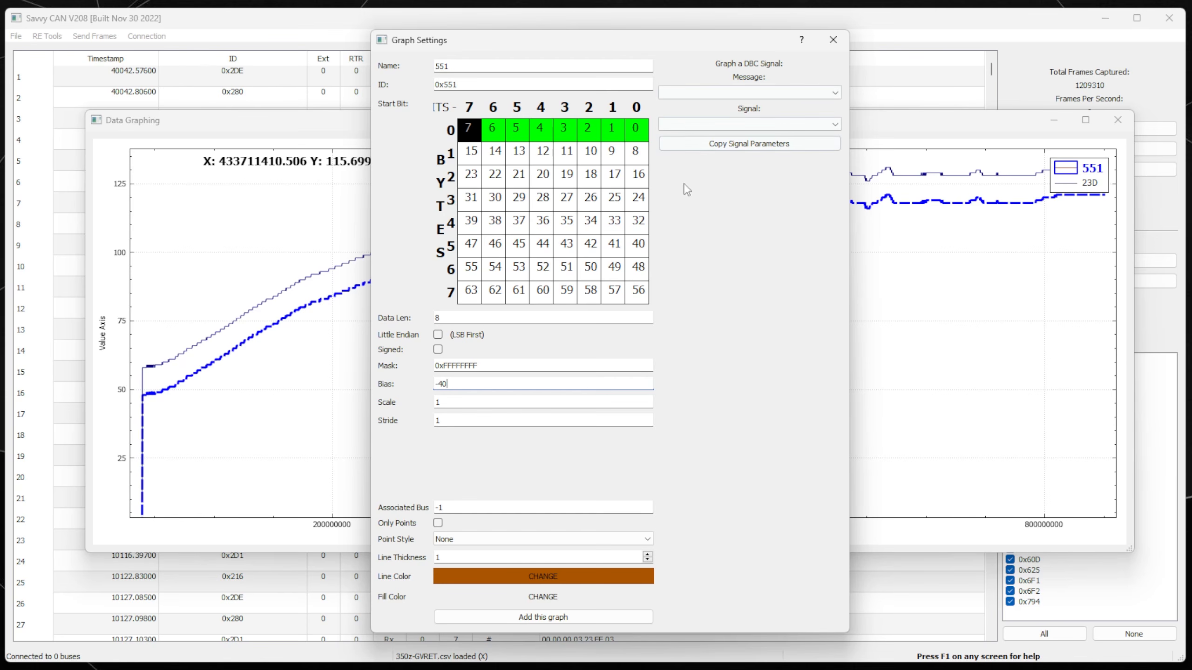
Re-enter Bias -40 for graph 551, keeping Scale 1 and Stride 1, and apply it.
click(435, 403)
click(531, 415)
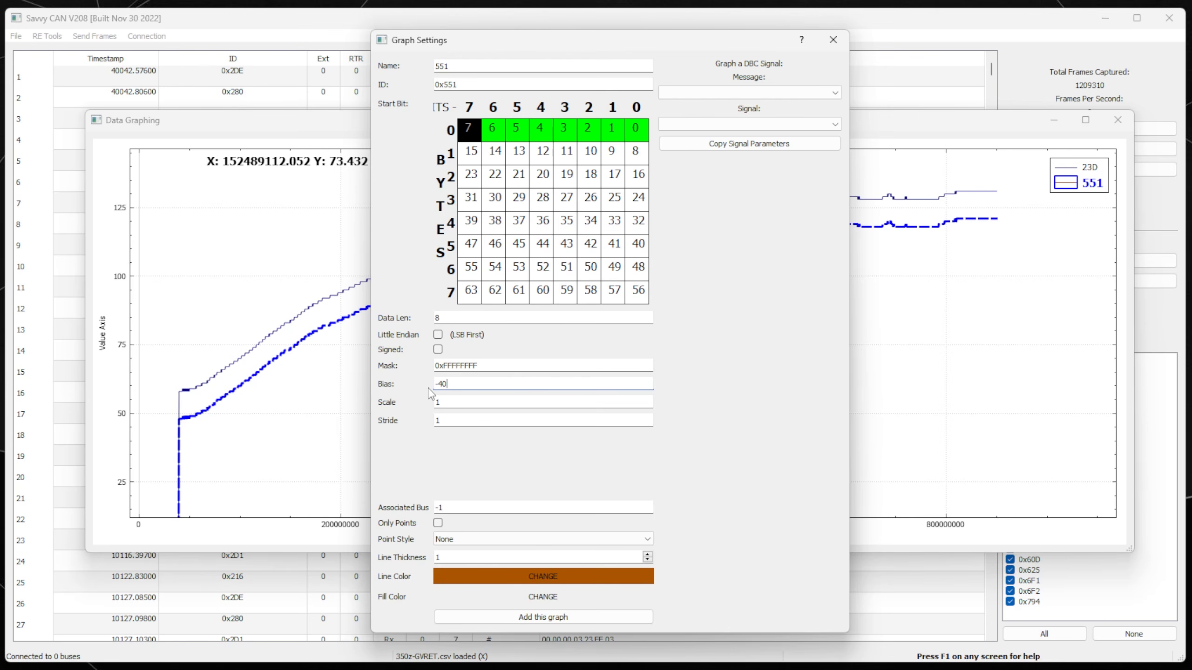
click(430, 393)
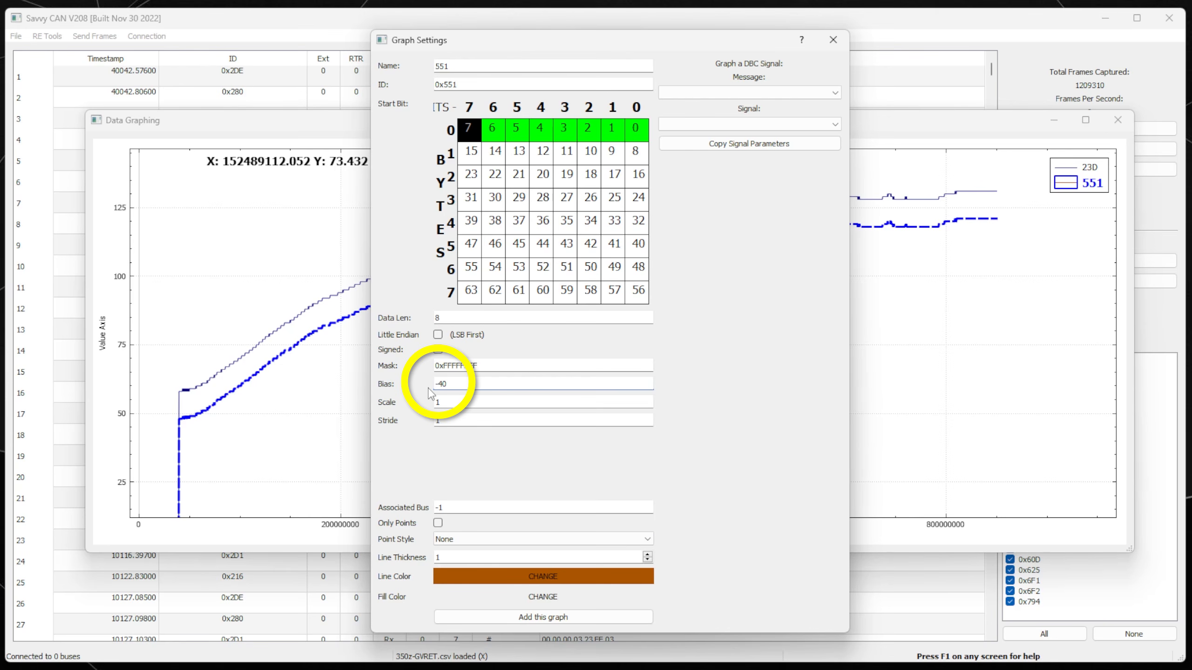
text(-40)
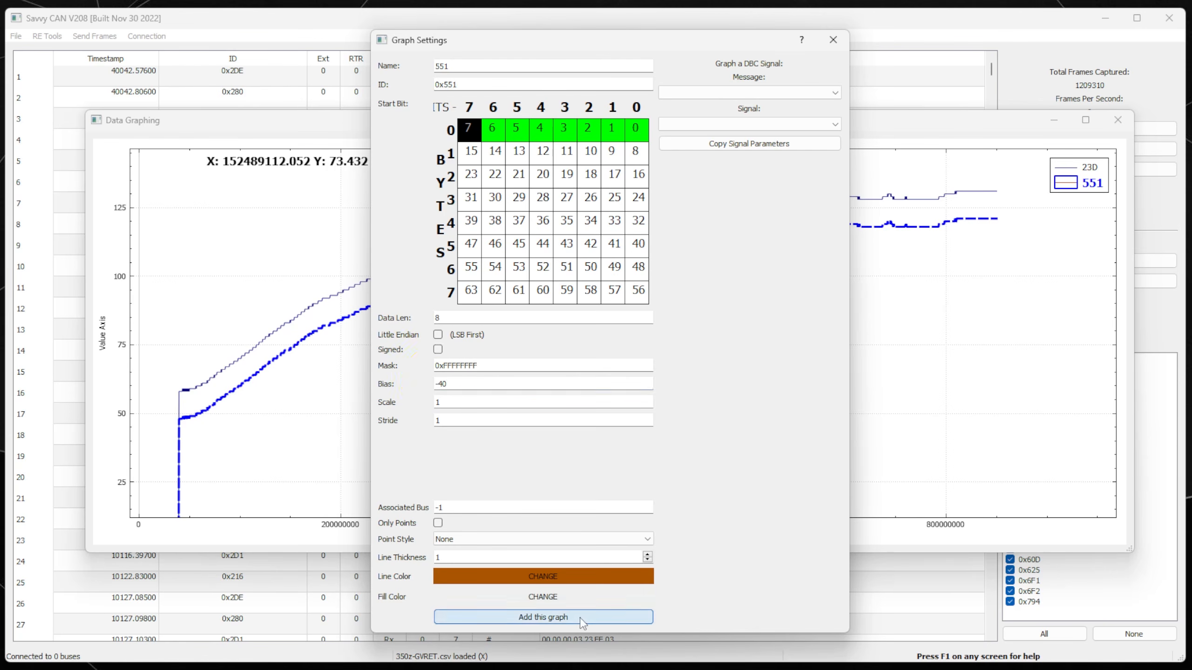
click(584, 619)
Pan the plot and read the shifted 551 trace against 23D, then bring the CANBus-Sniffer sketch forward.
mouse_move(381, 328)
mouse_down()
mouse_move(402, 425)
mouse_move(392, 439)
mouse_move(394, 407)
mouse_up()
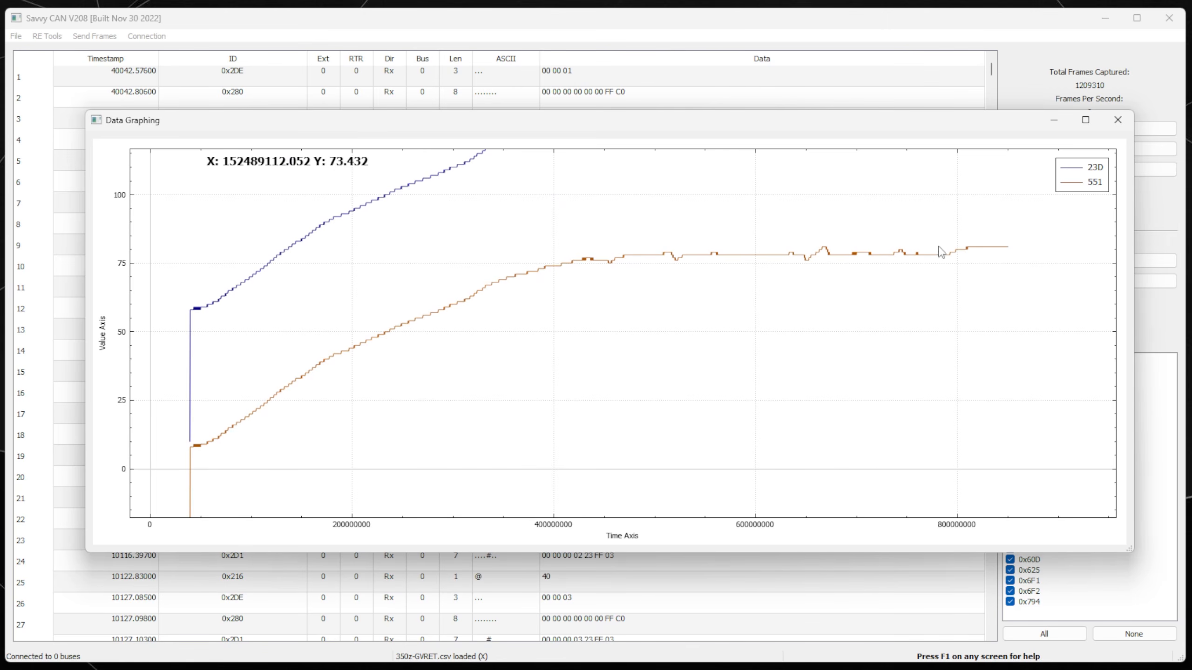
click(190, 449)
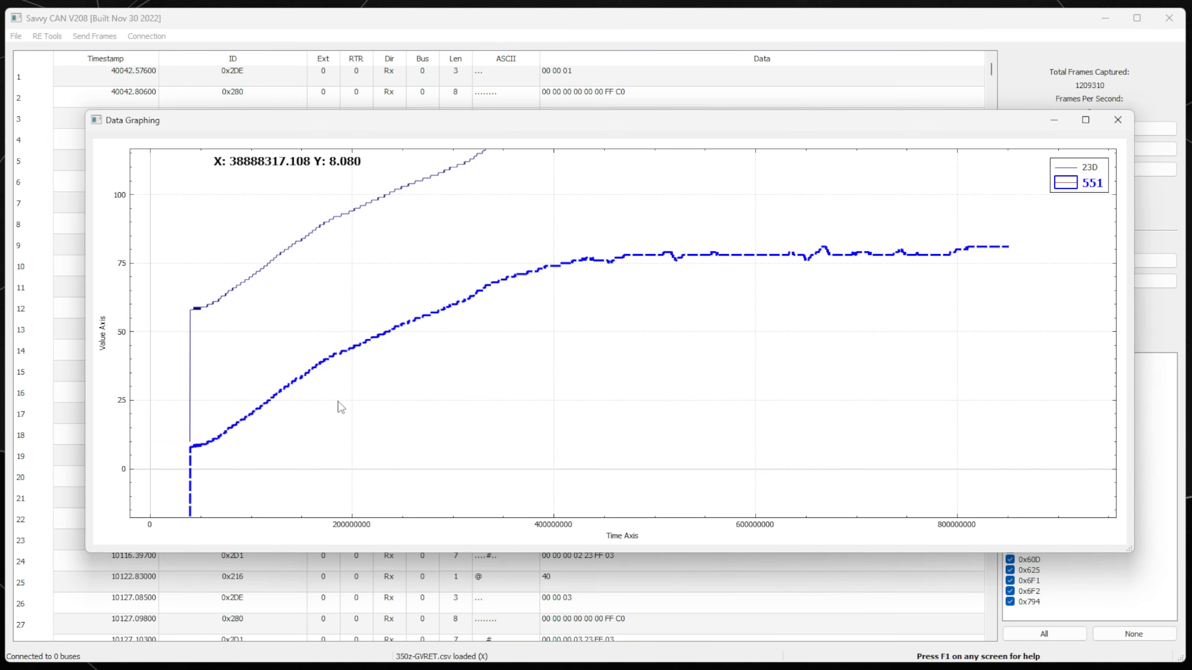
drag(371, 410, 363, 427)
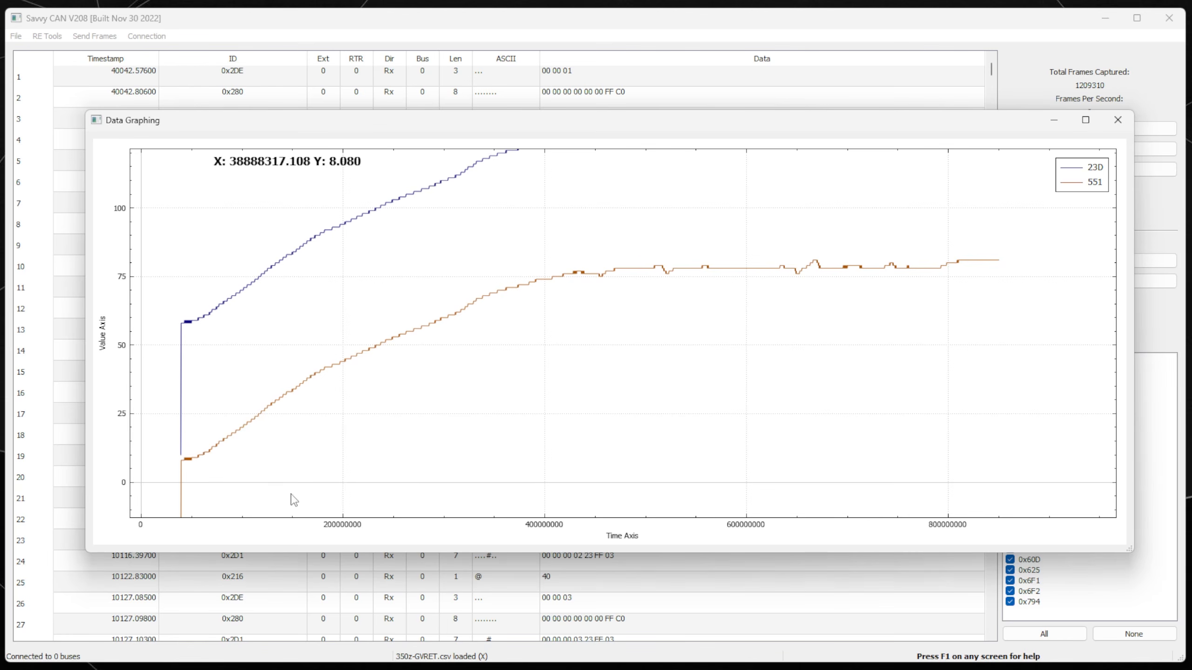
click(210, 450)
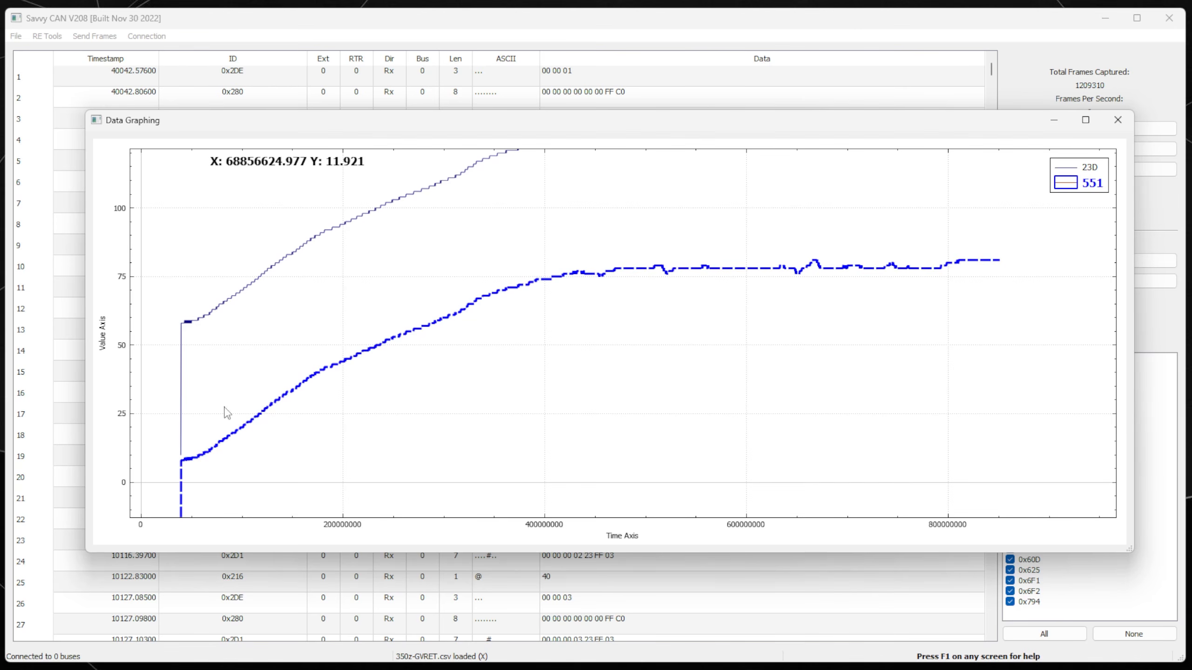
click(174, 474)
click(201, 455)
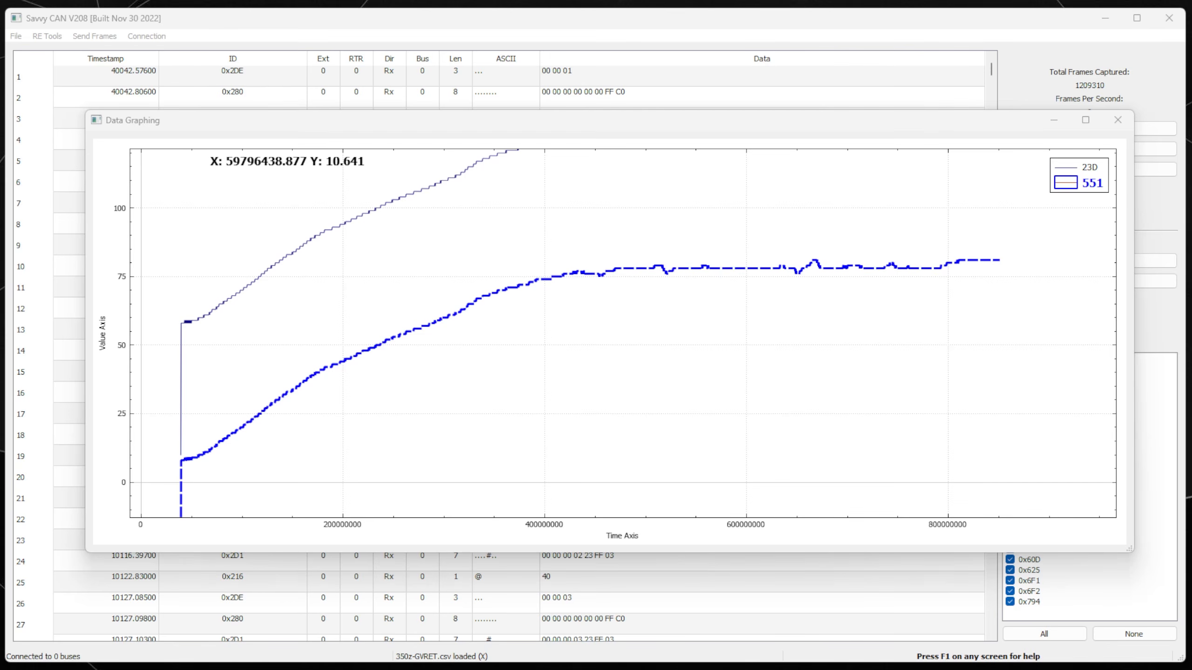
drag(1191, 40, 401, 25)
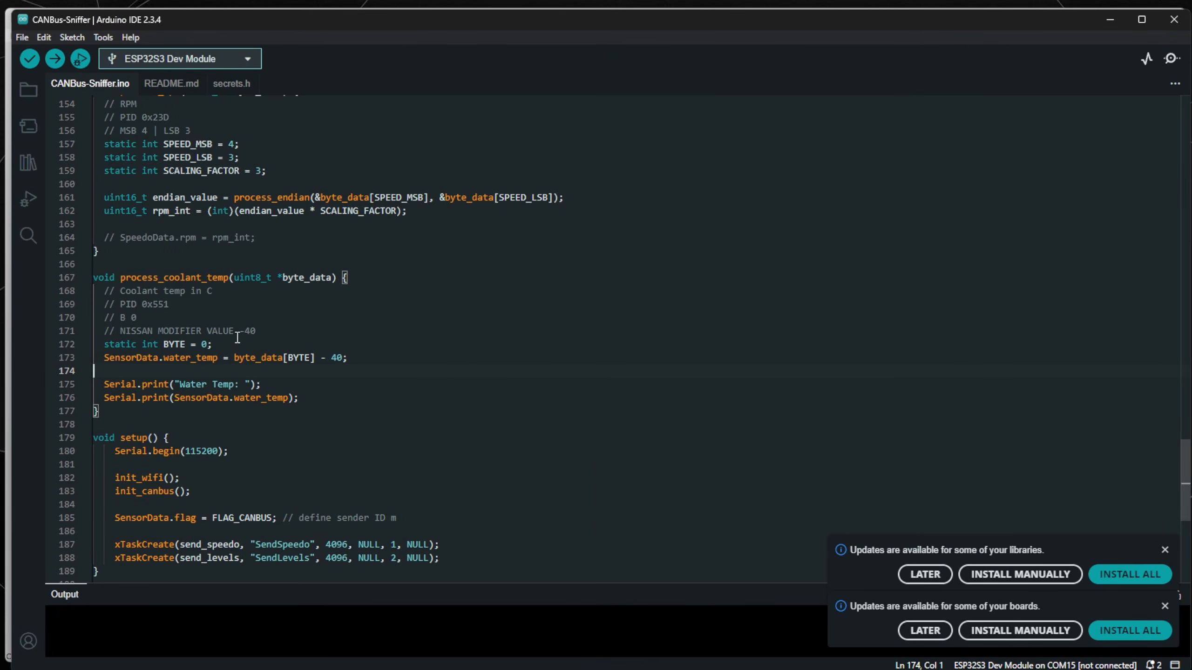
click(202, 384)
click(174, 277)
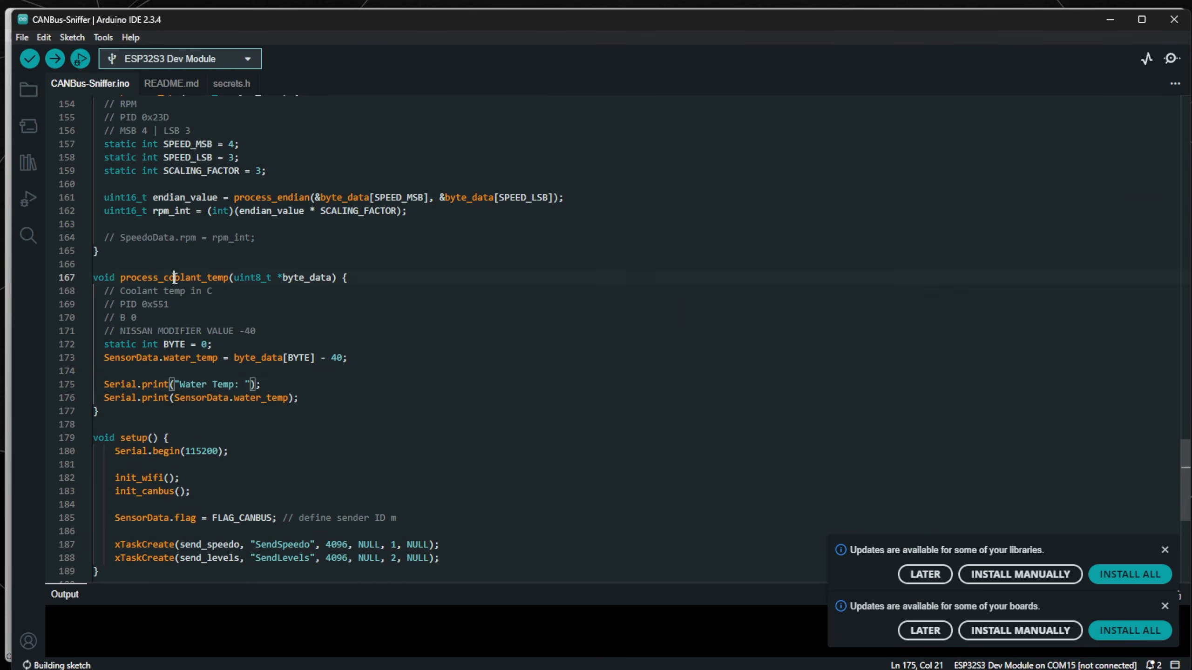
double_click(174, 277)
scroll(348, 320, down, 7)
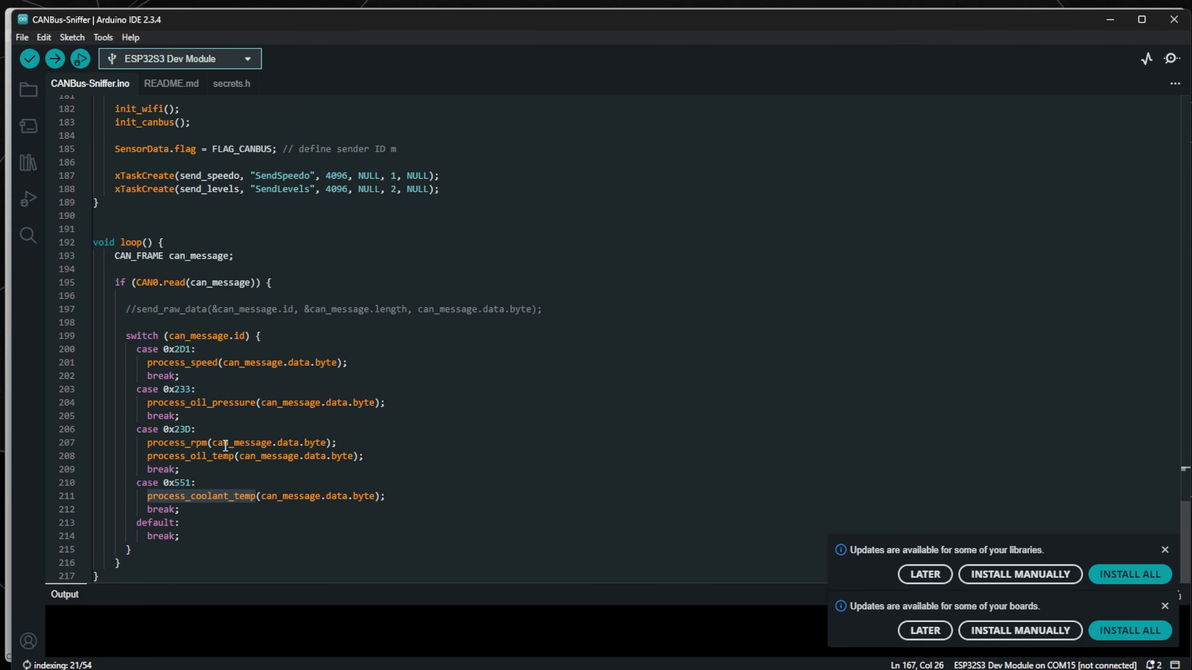
click(182, 481)
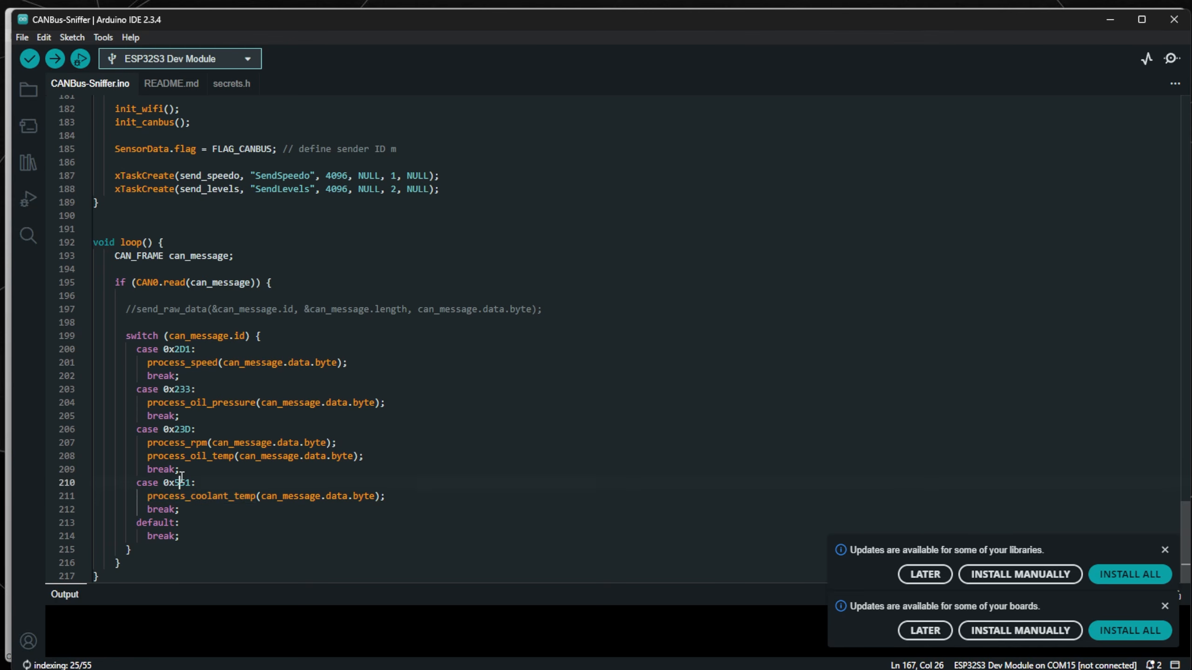
double_click(205, 496)
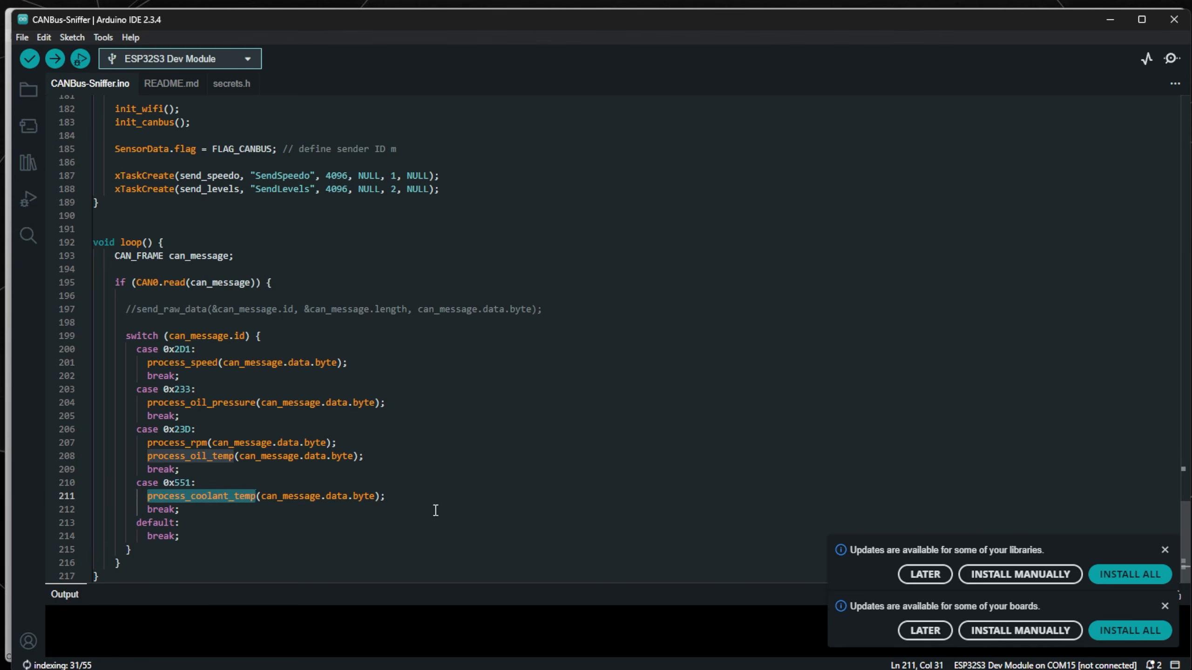
scroll(404, 511, up, 7)
click(326, 288)
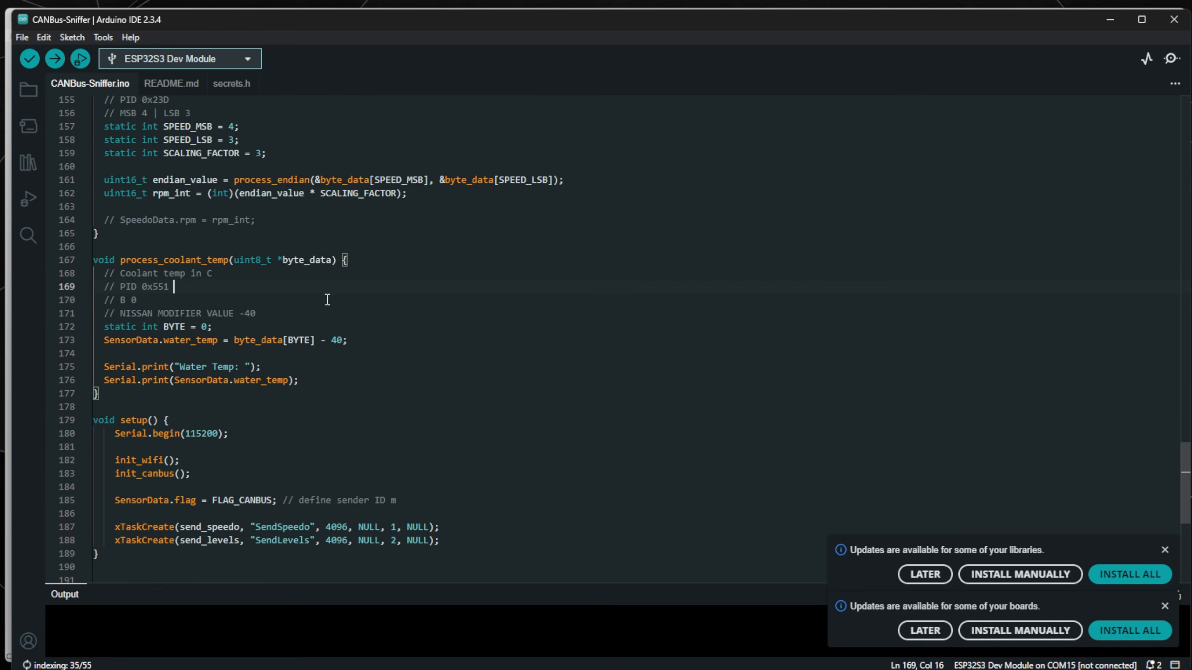
drag(233, 259, 331, 264)
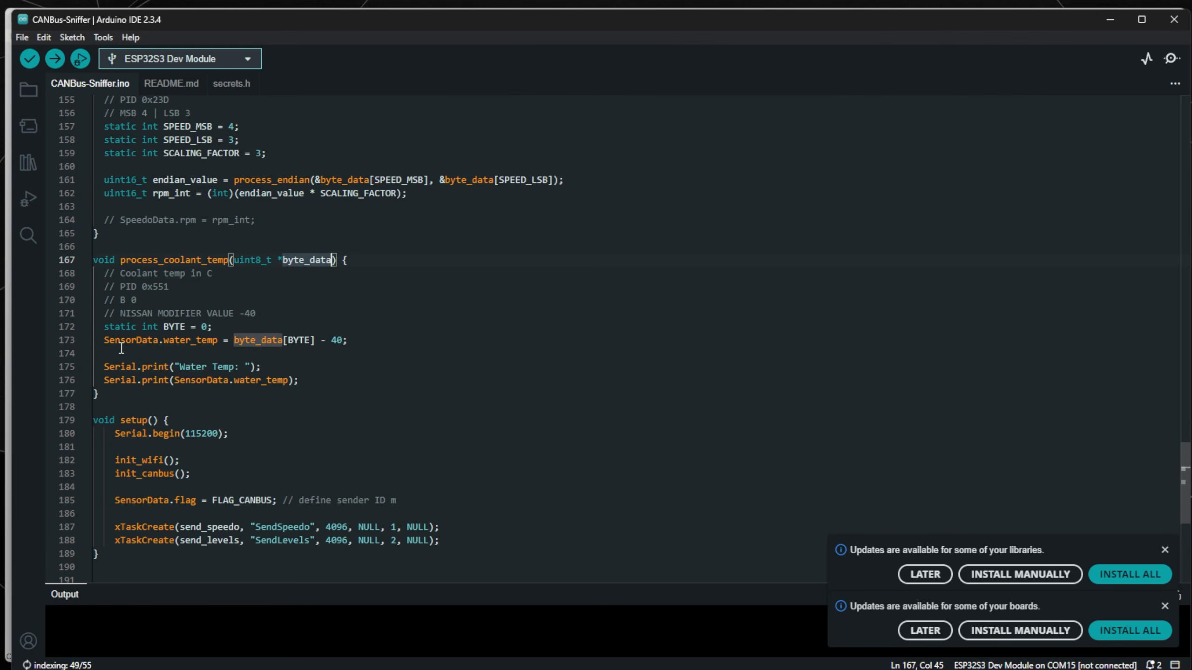
drag(100, 340, 347, 340)
click(312, 340)
click(350, 346)
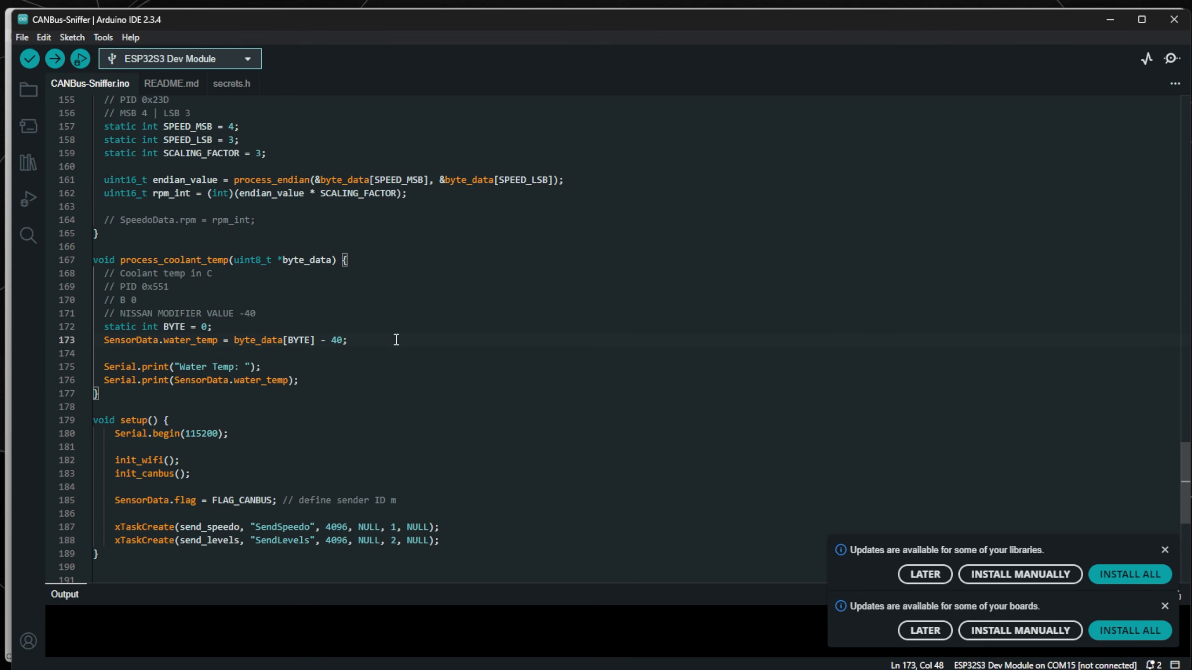
key(Down)
click(146, 341)
double_click(147, 341)
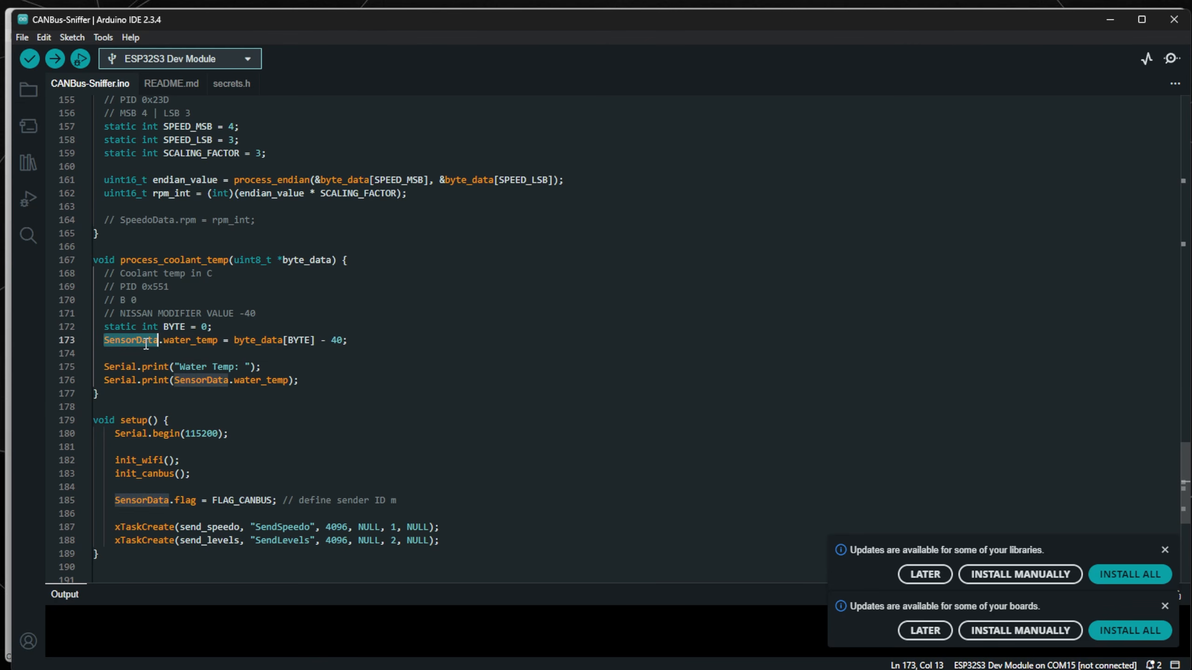
double_click(200, 341)
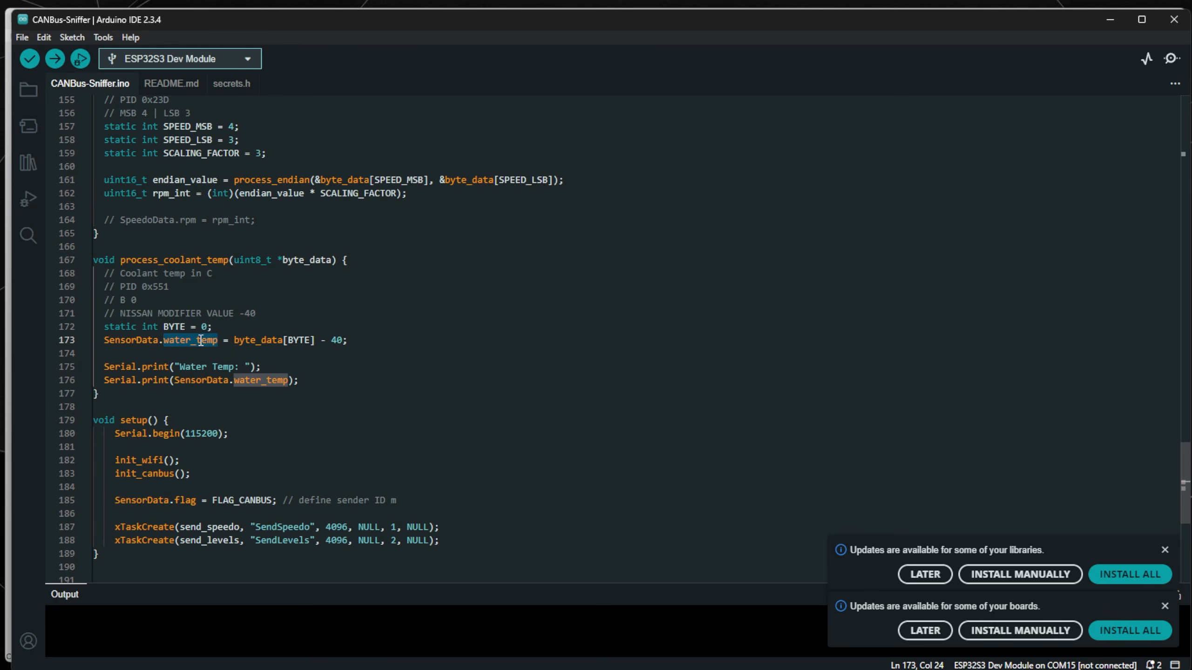
click(304, 375)
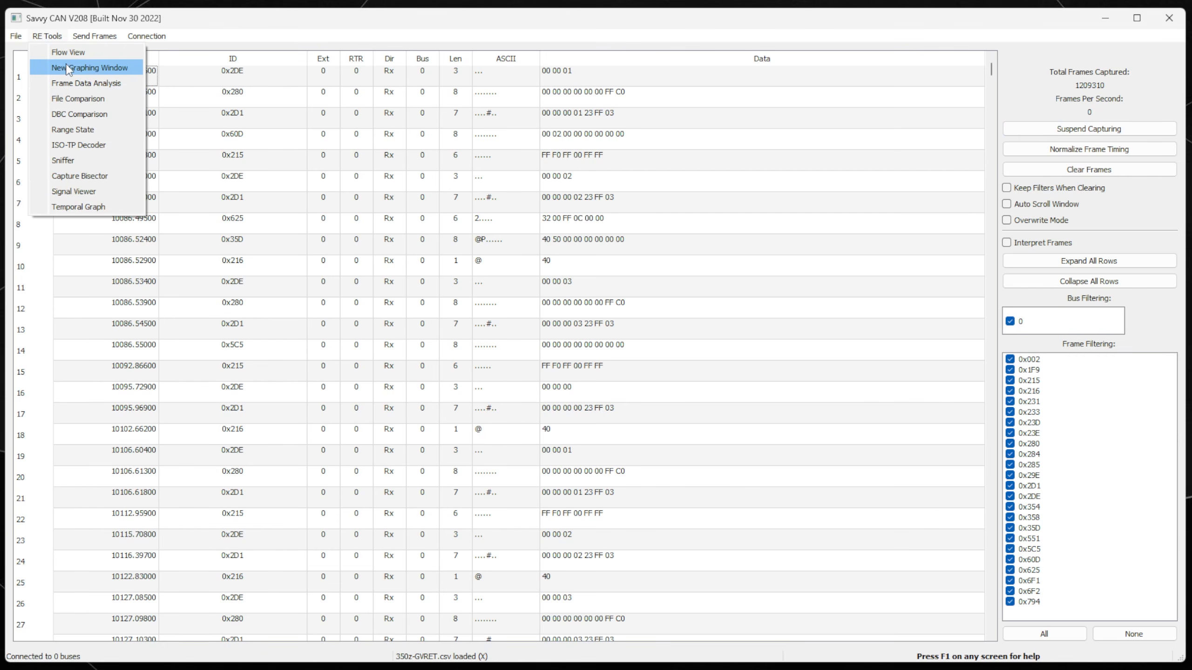
Open Frame Data Analysis and show the detailed analysis for frame ID 0x6F1.
click(101, 83)
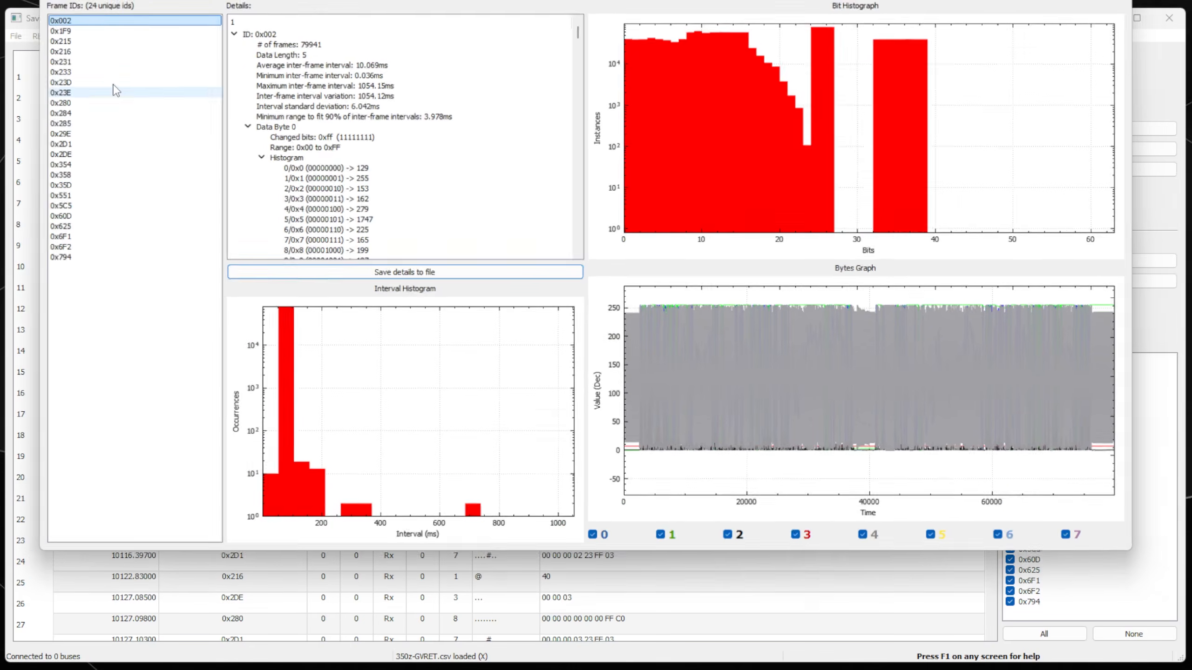
drag(466, 0, 468, 53)
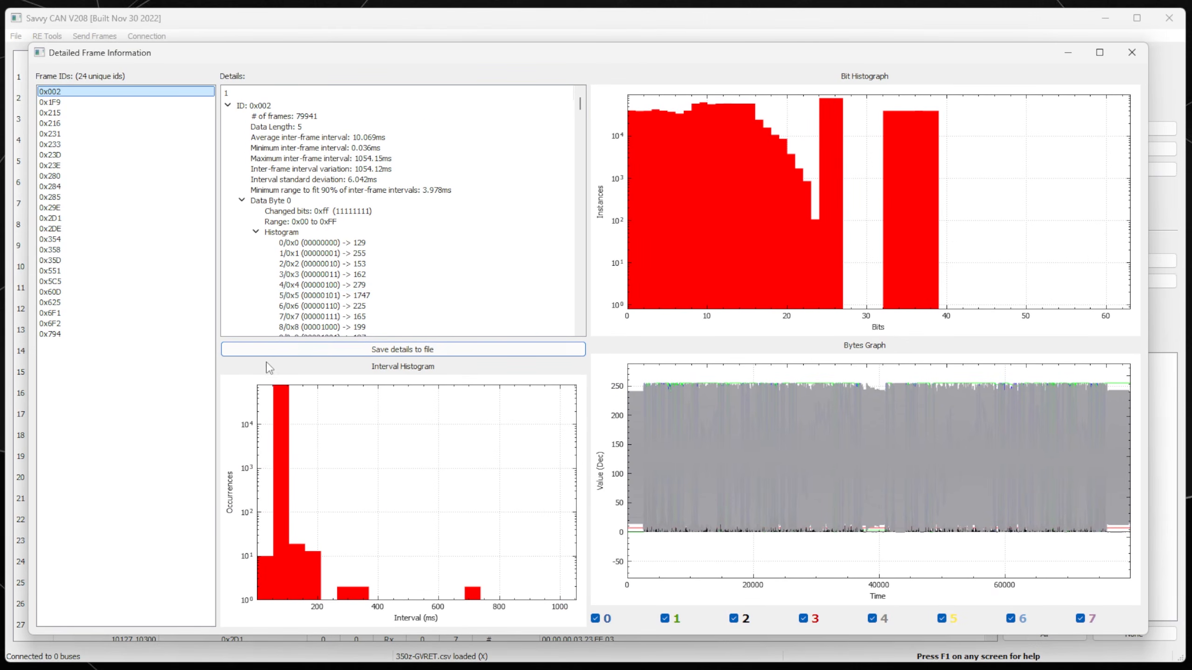
click(61, 313)
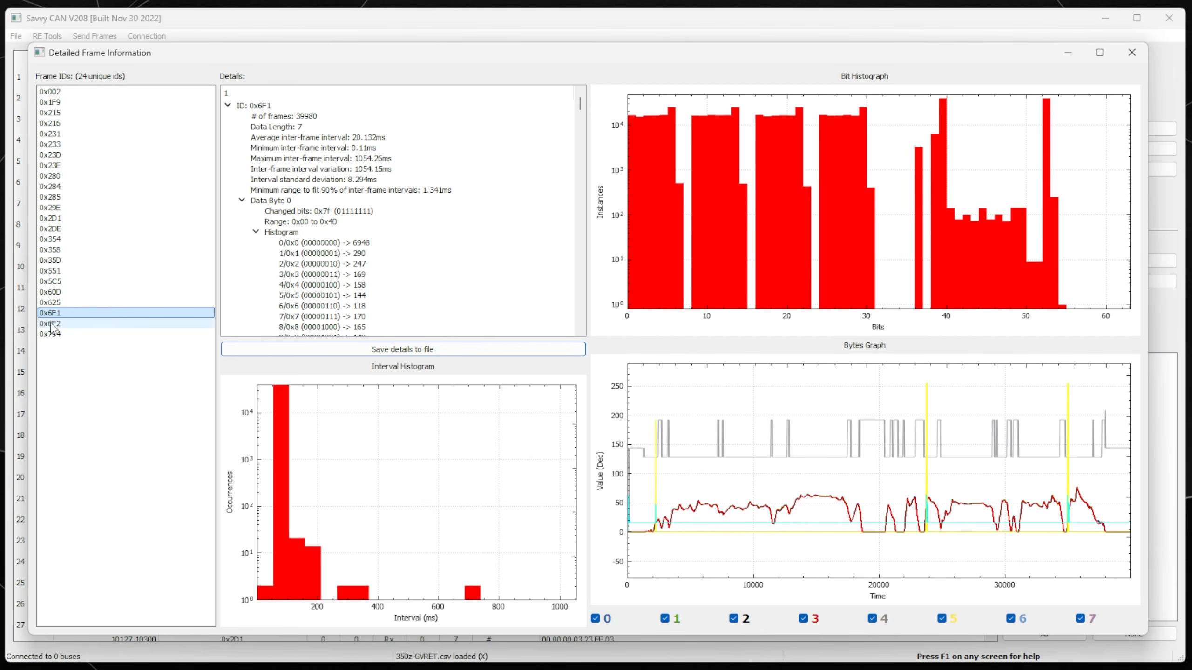
click(51, 323)
click(56, 315)
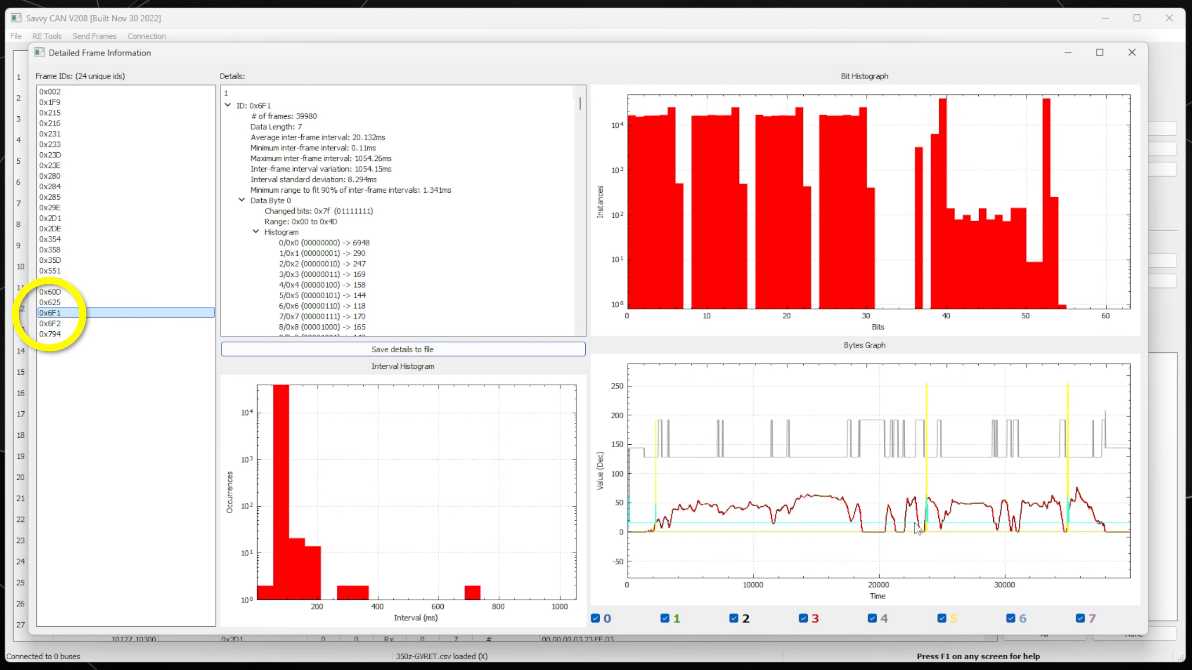
Zoom and pan the 0x6F1 Bytes Graph to inspect its traces around times 16000–40000.
scroll(802, 551, up, 2)
scroll(802, 544, down, 1)
drag(806, 537, 900, 456)
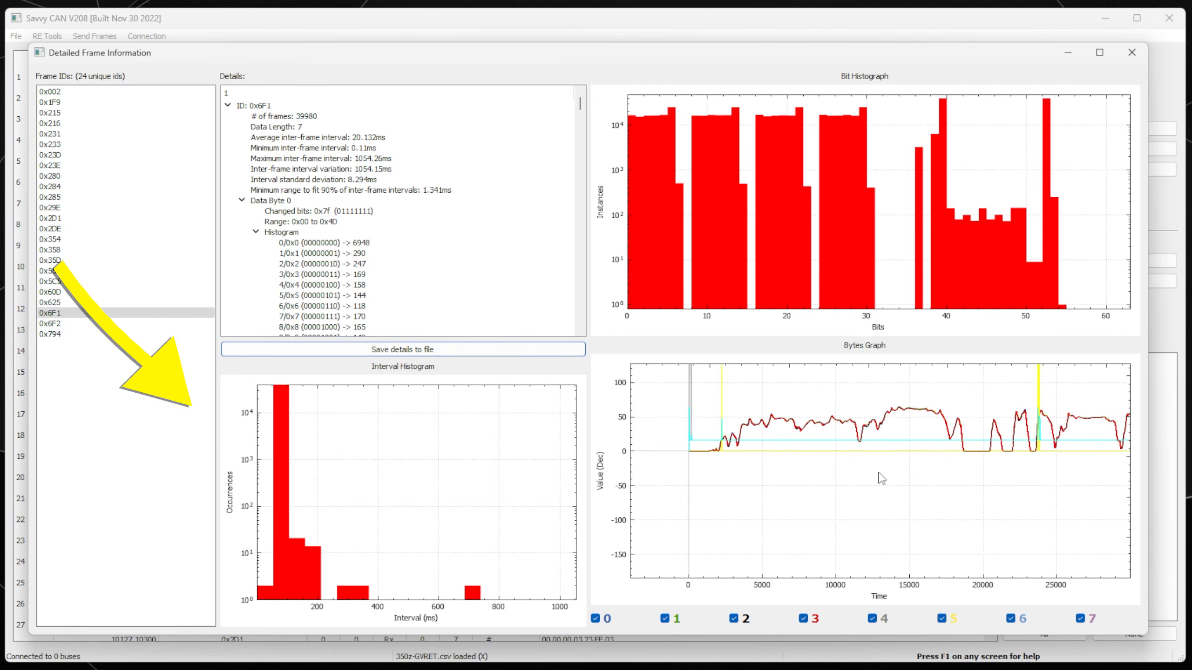
scroll(798, 498, up, 1)
drag(840, 494, 809, 482)
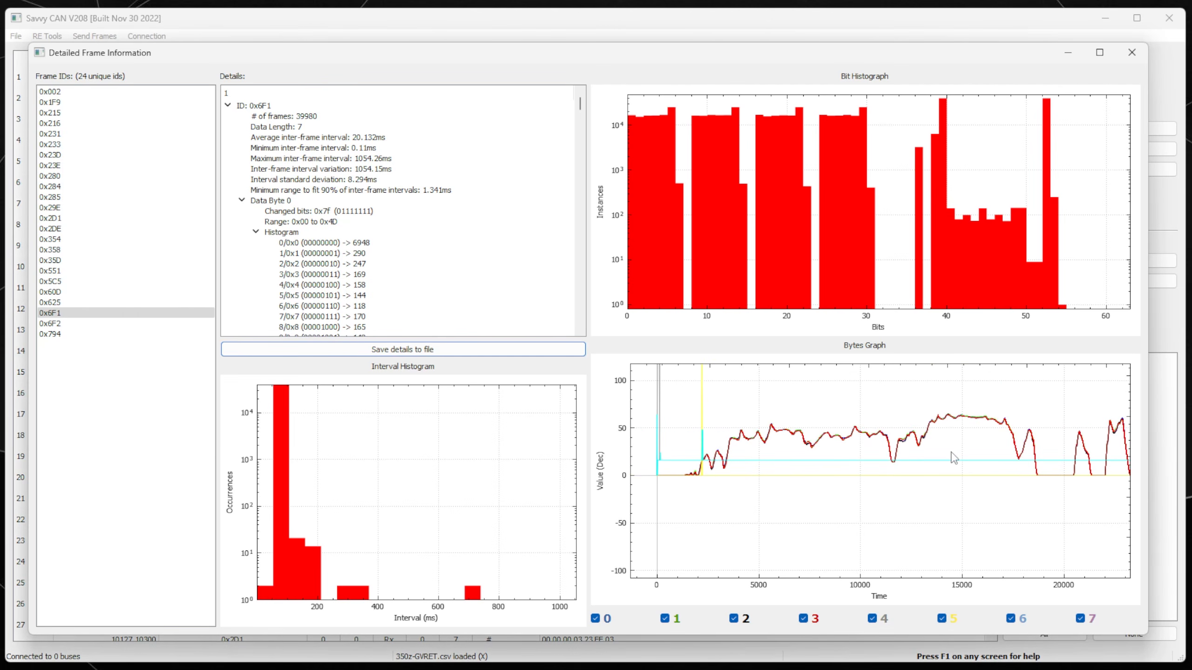
mouse_move(952, 512)
mouse_down()
mouse_move(873, 509)
mouse_move(937, 494)
mouse_up()
drag(807, 497, 810, 510)
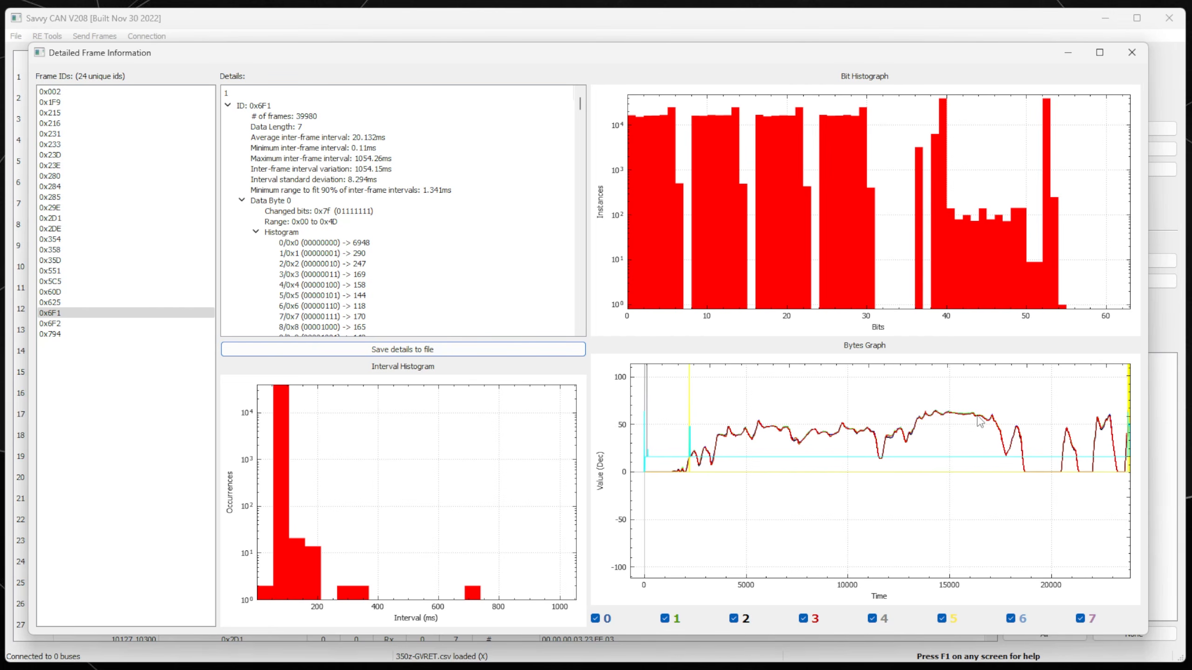
drag(990, 416, 869, 415)
drag(1111, 441, 896, 434)
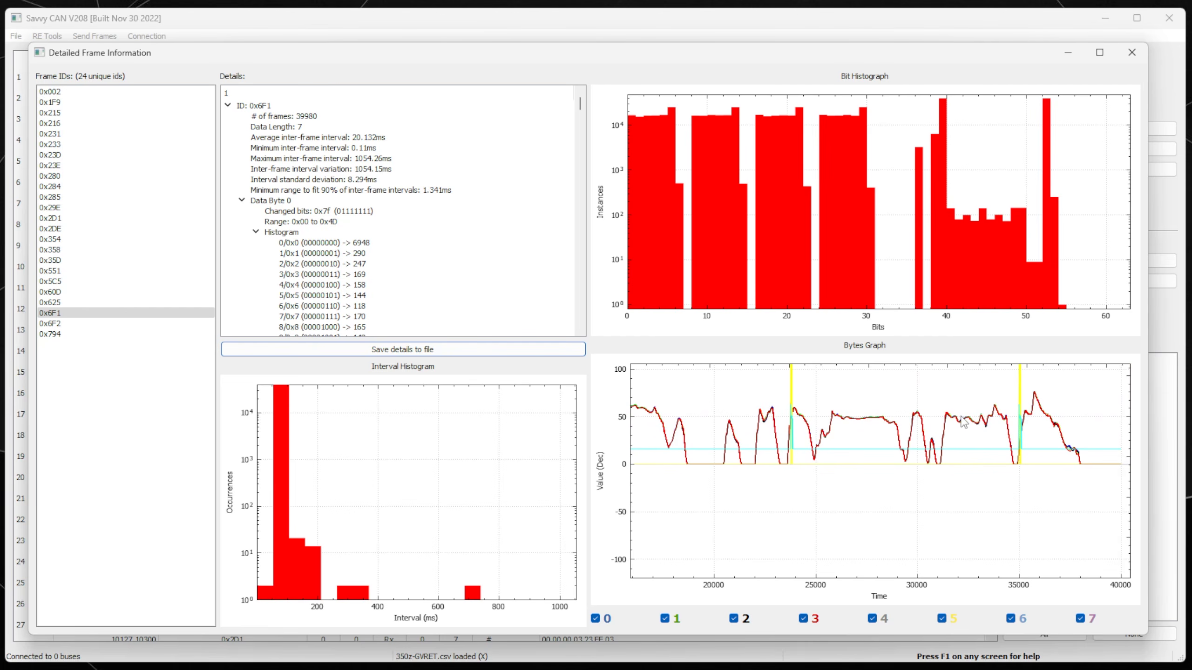
drag(730, 482, 879, 462)
Zoom in further, hide byte 6 from the Bytes Graph, and pan back to the capture start.
scroll(762, 395, up, 6)
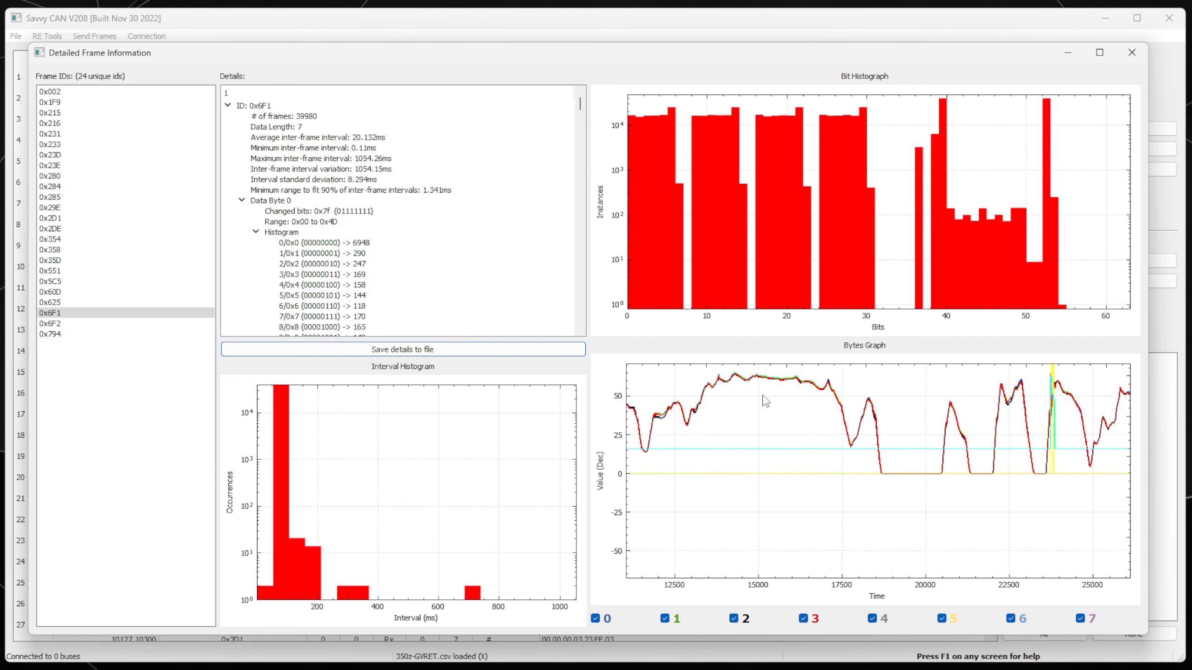
scroll(775, 440, up, 3)
drag(775, 440, 907, 473)
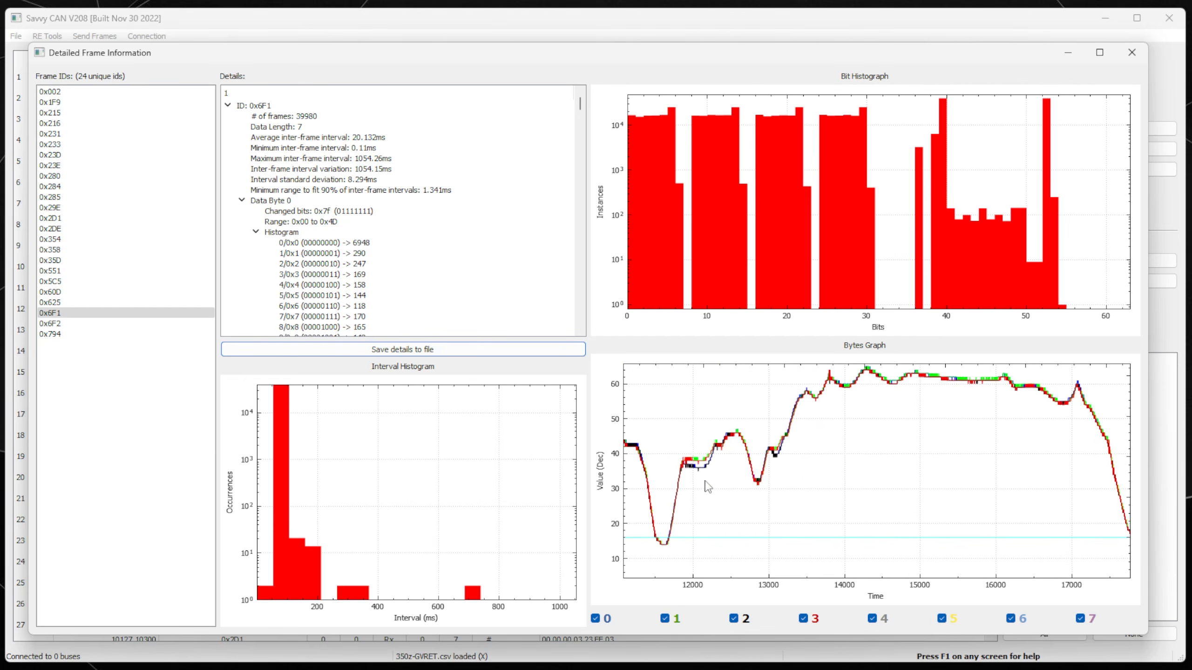
scroll(704, 470, up, 9)
scroll(700, 454, down, 11)
drag(717, 510, 945, 451)
click(1011, 619)
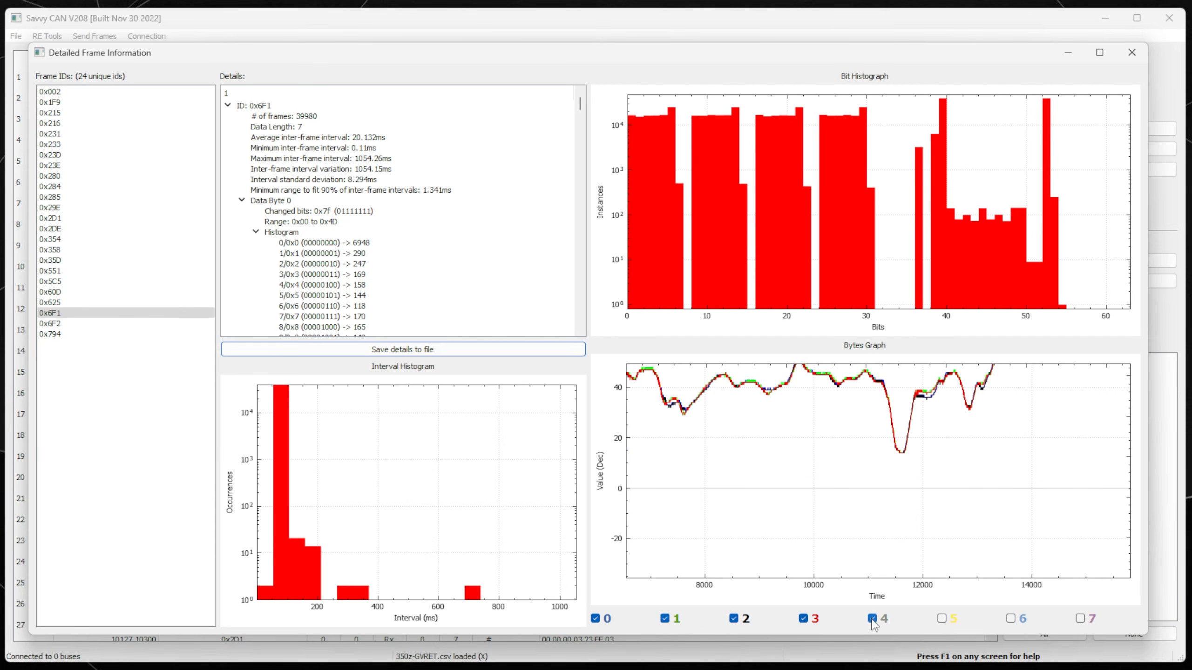
drag(824, 498, 1184, 502)
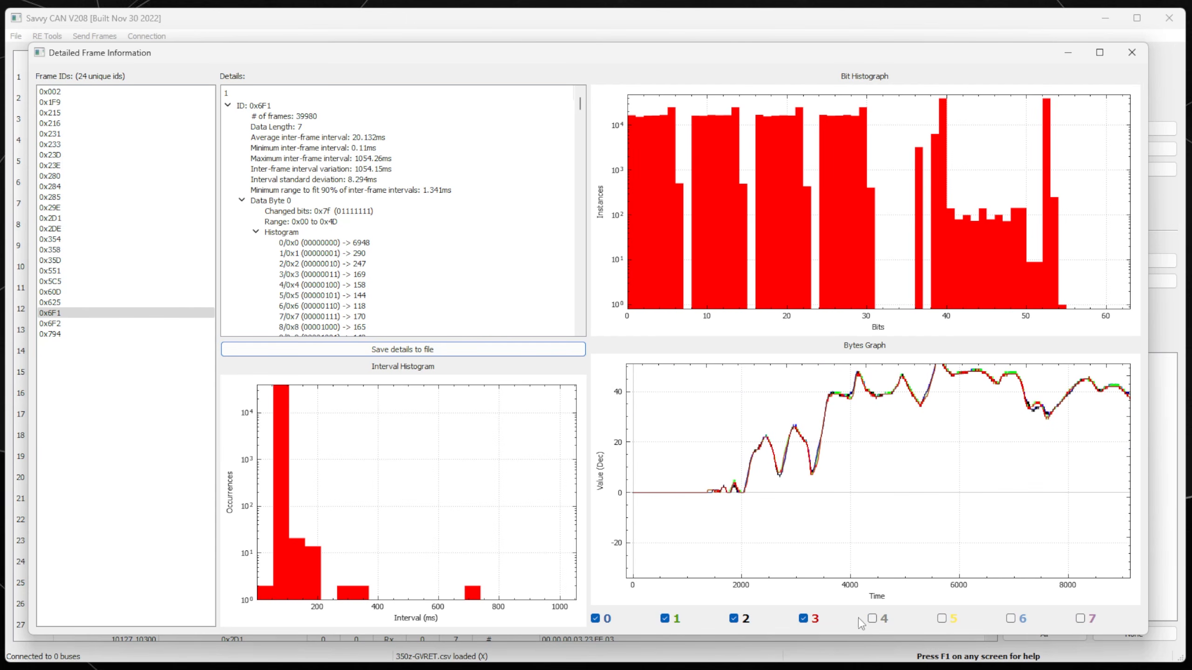
drag(836, 549, 820, 572)
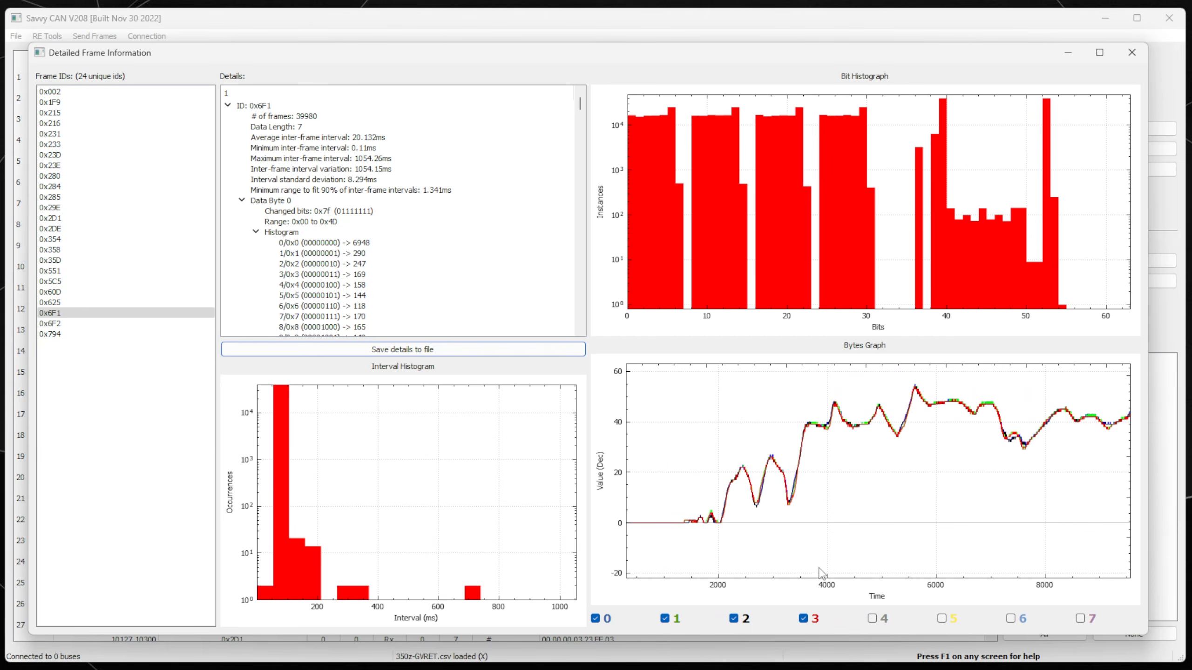
click(803, 618)
click(803, 619)
click(803, 619)
click(803, 619)
click(804, 618)
click(739, 620)
click(739, 619)
click(676, 620)
click(676, 621)
click(592, 619)
click(592, 619)
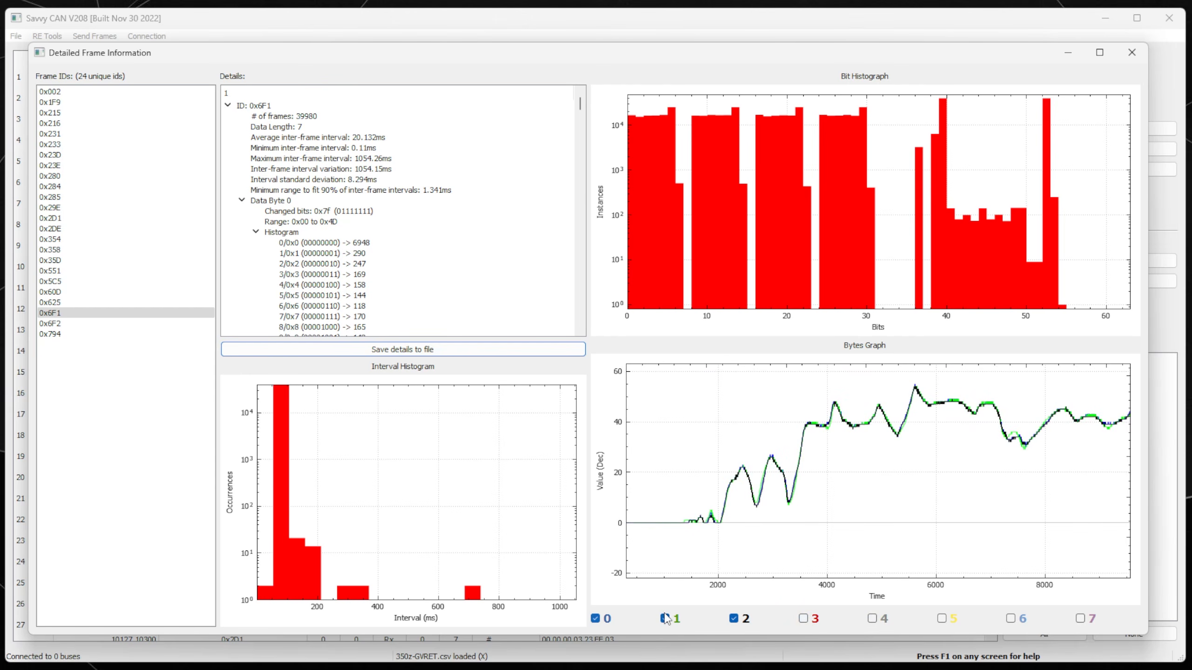
click(807, 614)
mouse_move(959, 562)
mouse_down()
mouse_move(784, 554)
mouse_move(723, 582)
mouse_up()
drag(1066, 487, 910, 508)
scroll(961, 468, up, 5)
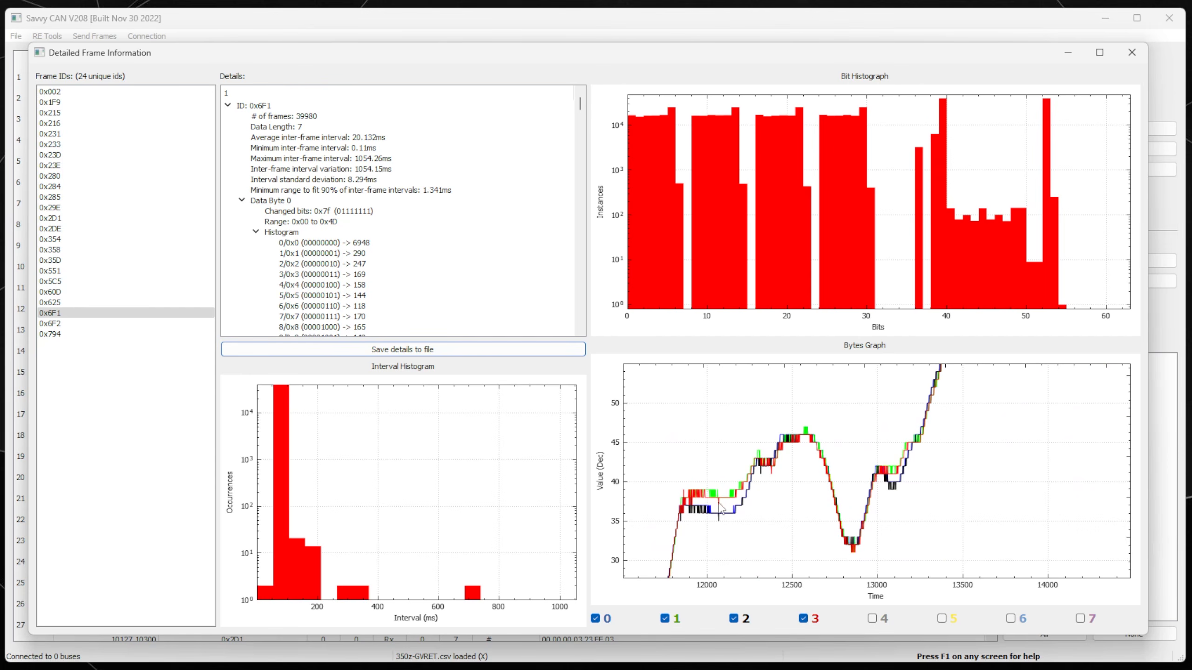
drag(752, 508, 983, 442)
drag(840, 485, 993, 455)
scroll(821, 488, down, 2)
drag(905, 495, 851, 519)
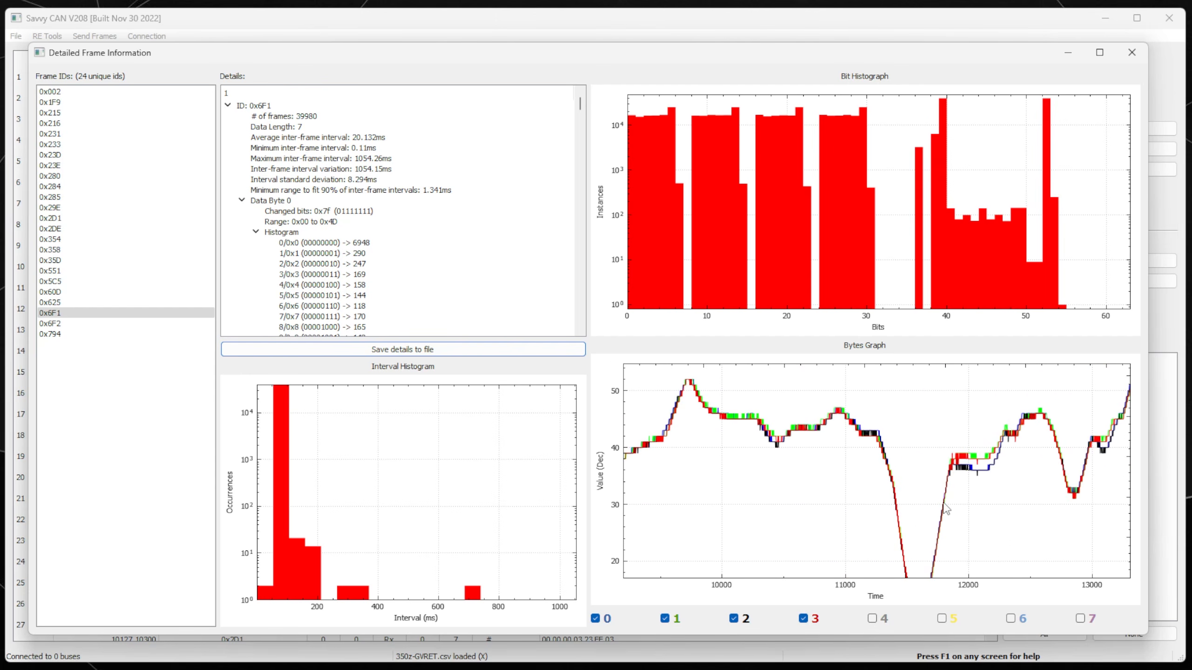
drag(710, 541, 972, 525)
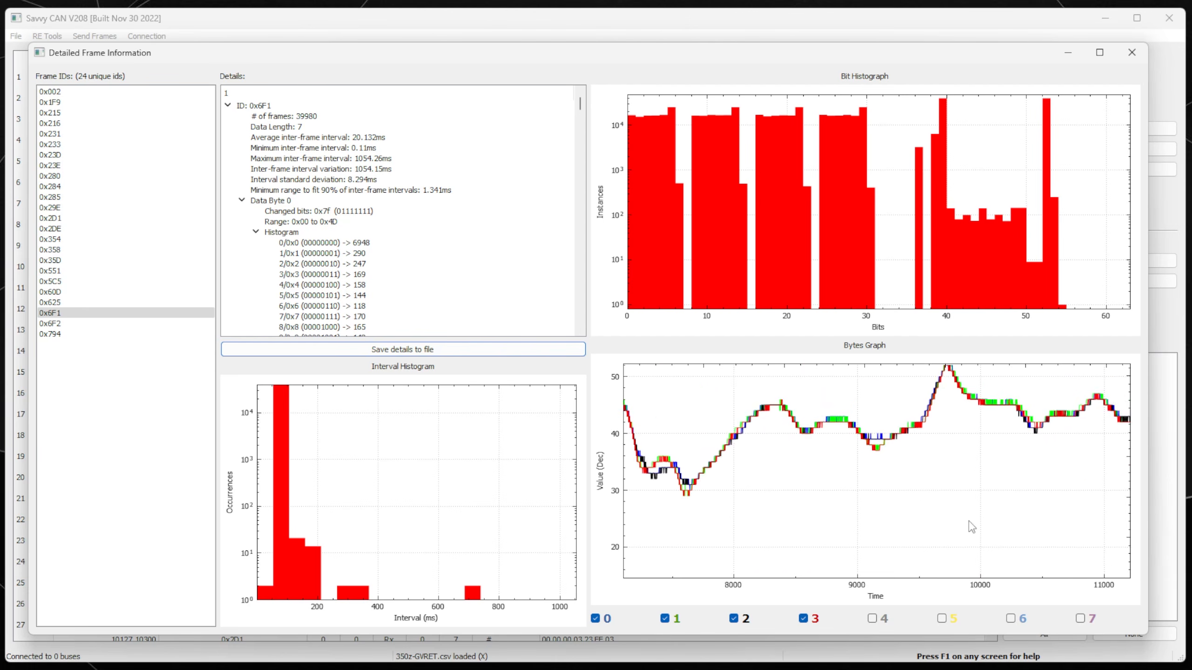
drag(747, 542, 790, 545)
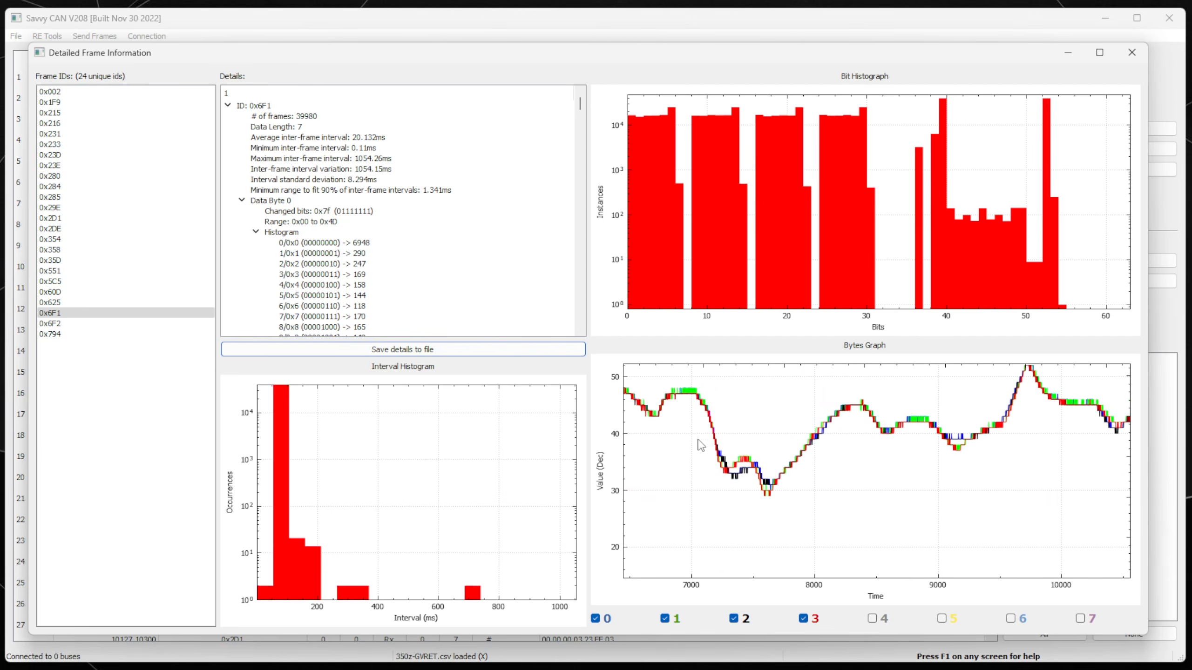
drag(697, 482, 938, 488)
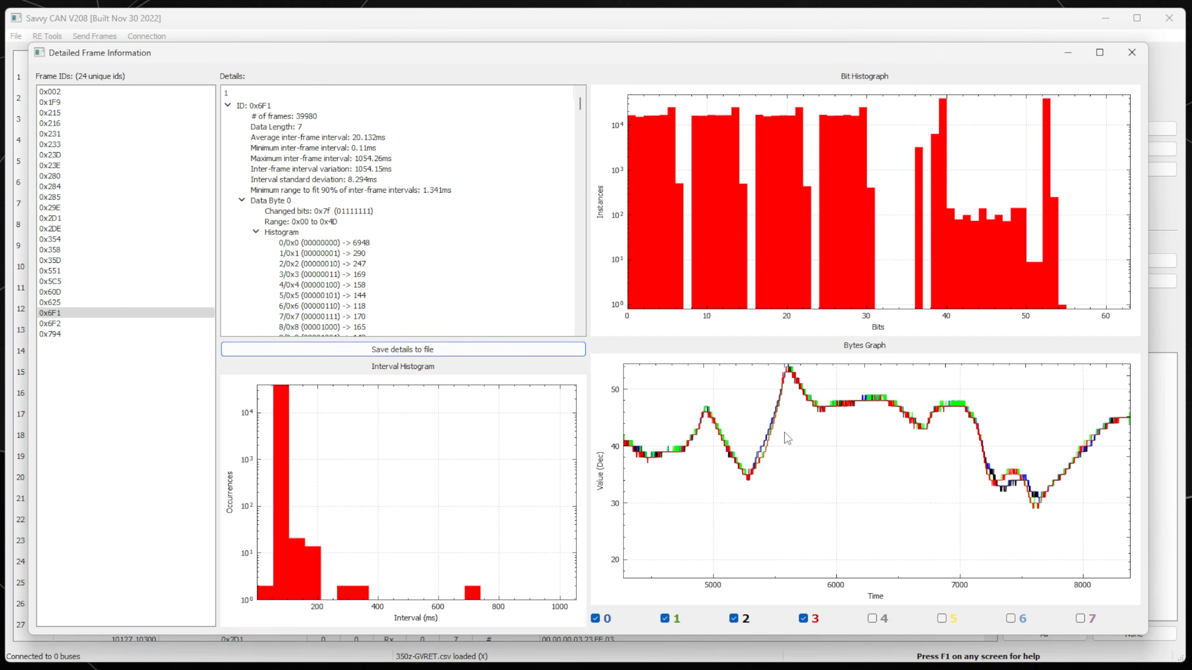
drag(747, 492, 847, 513)
drag(753, 496, 883, 398)
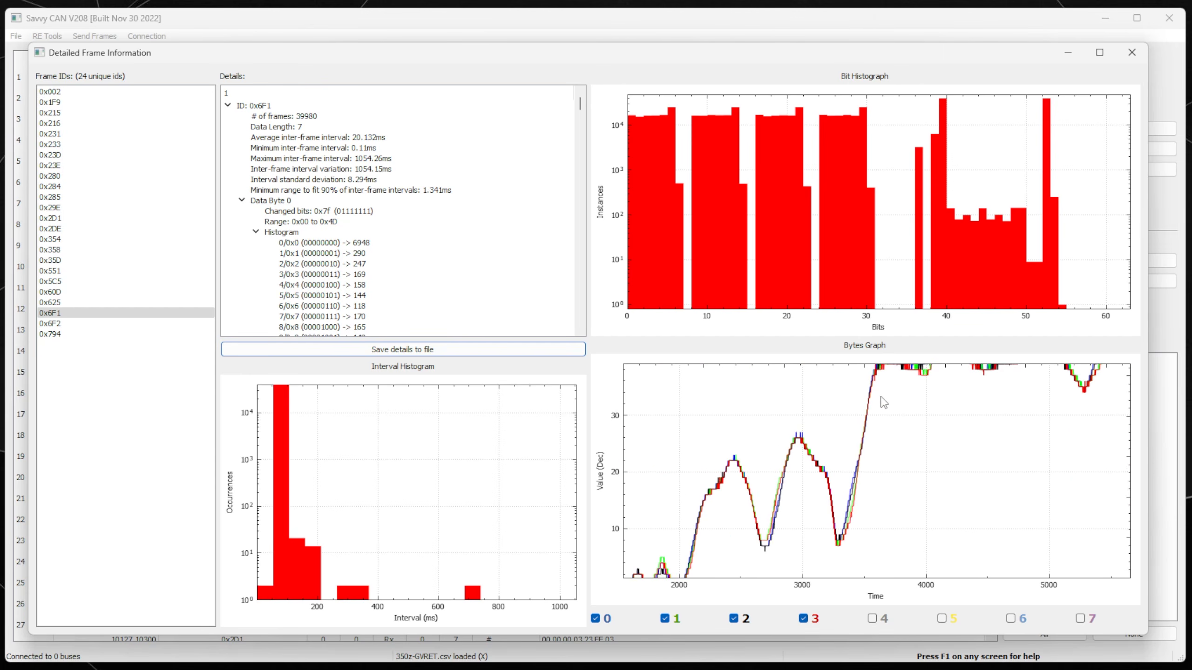
scroll(827, 479, down, 3)
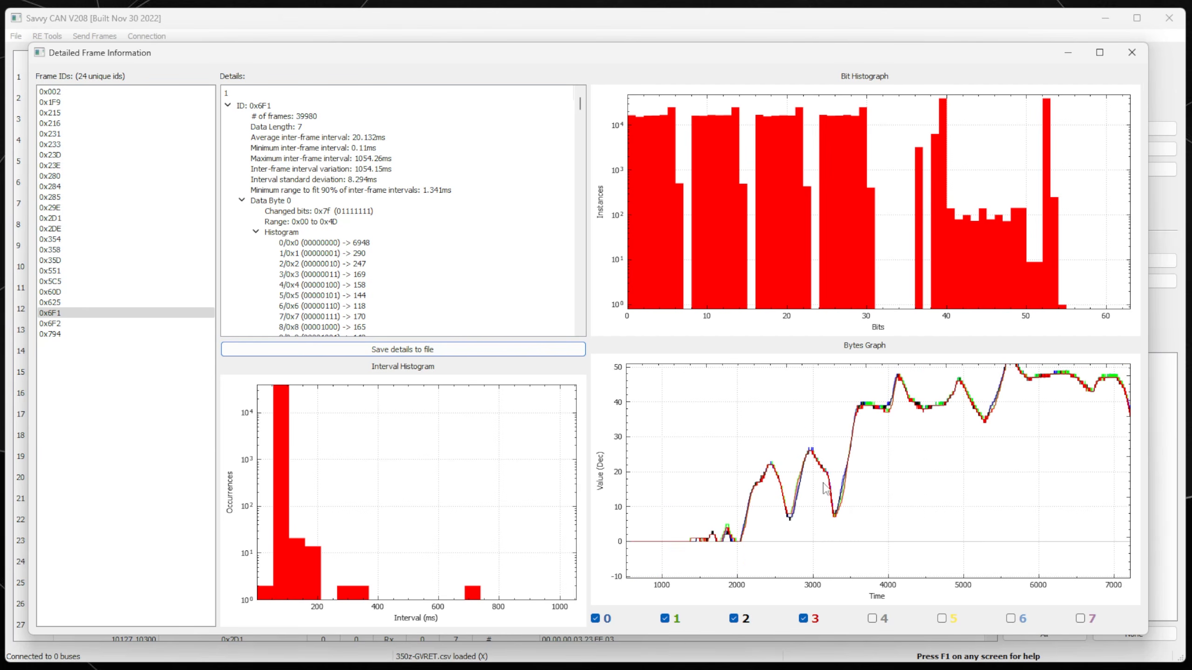
drag(911, 493, 873, 427)
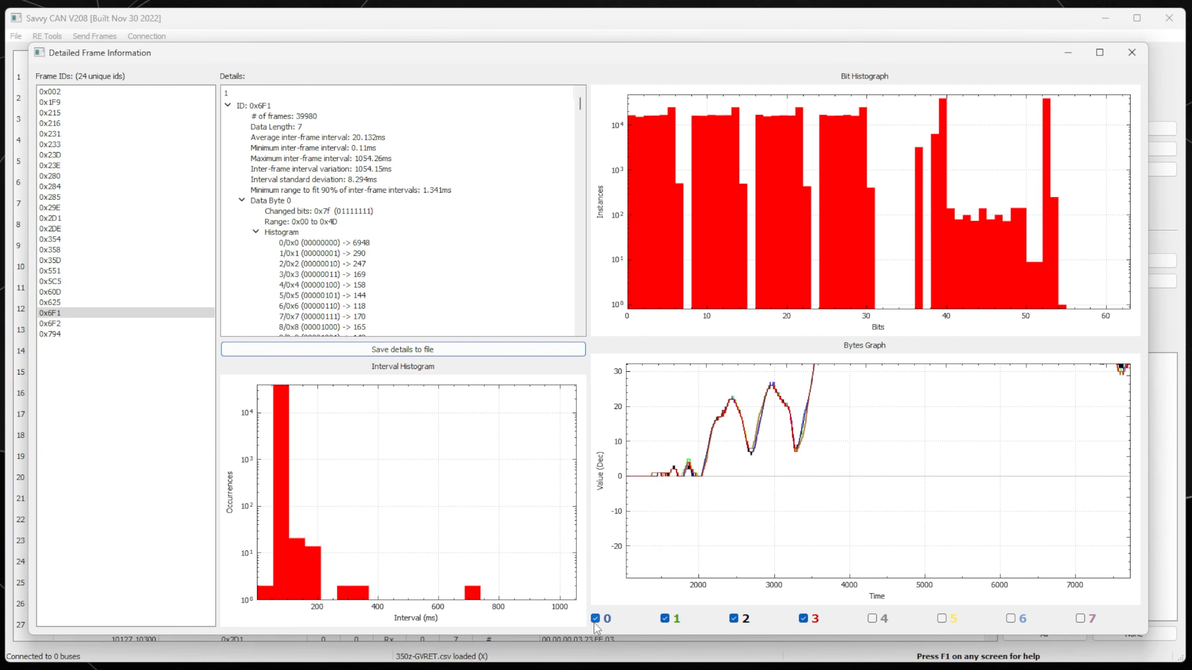
drag(886, 536, 760, 613)
drag(968, 441, 894, 482)
scroll(894, 482, up, 9)
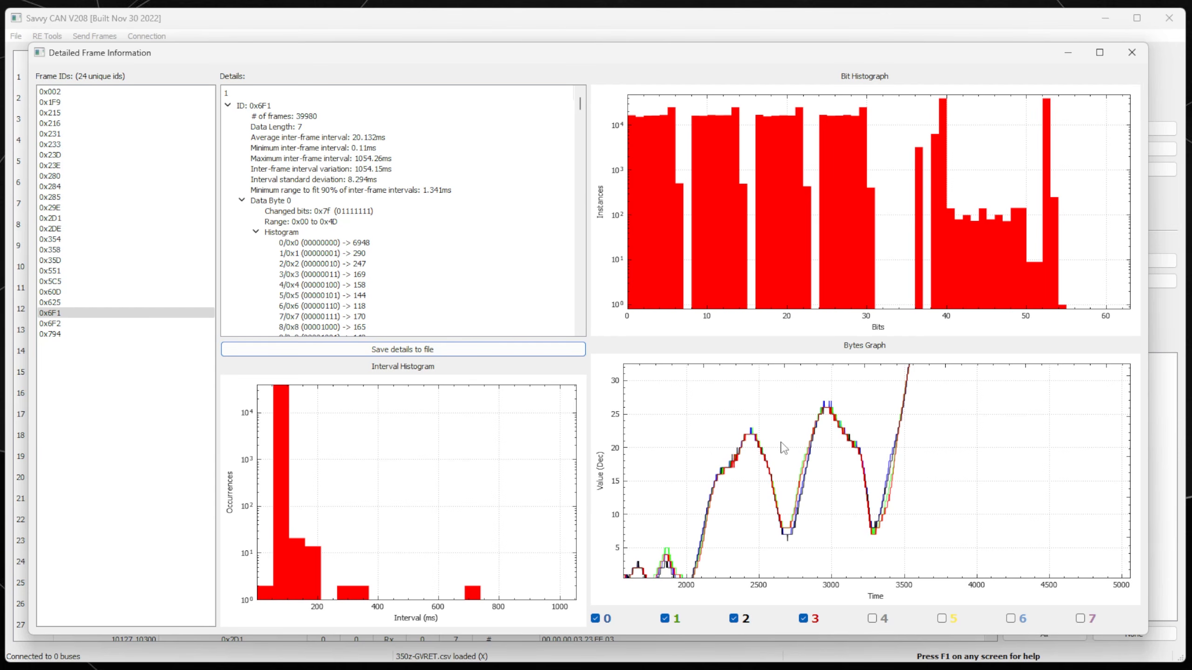
drag(750, 468, 778, 484)
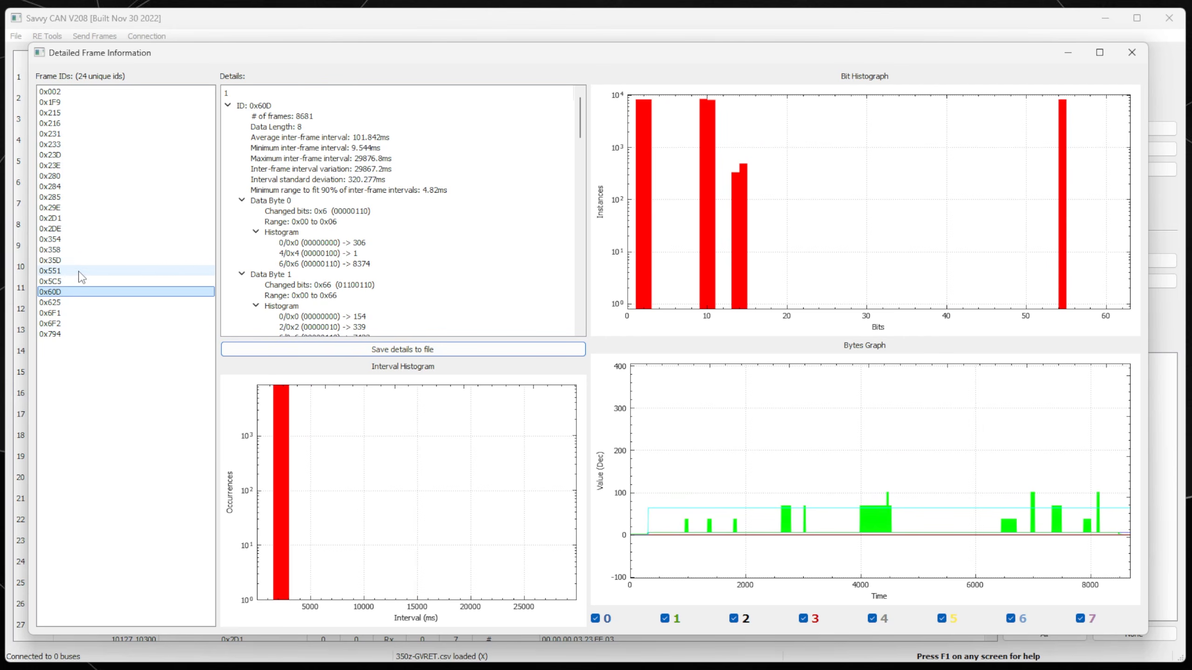
Show the analysis for frame ID 0x354 and zoom its Bytes Graph to times around 7000–10000.
click(79, 239)
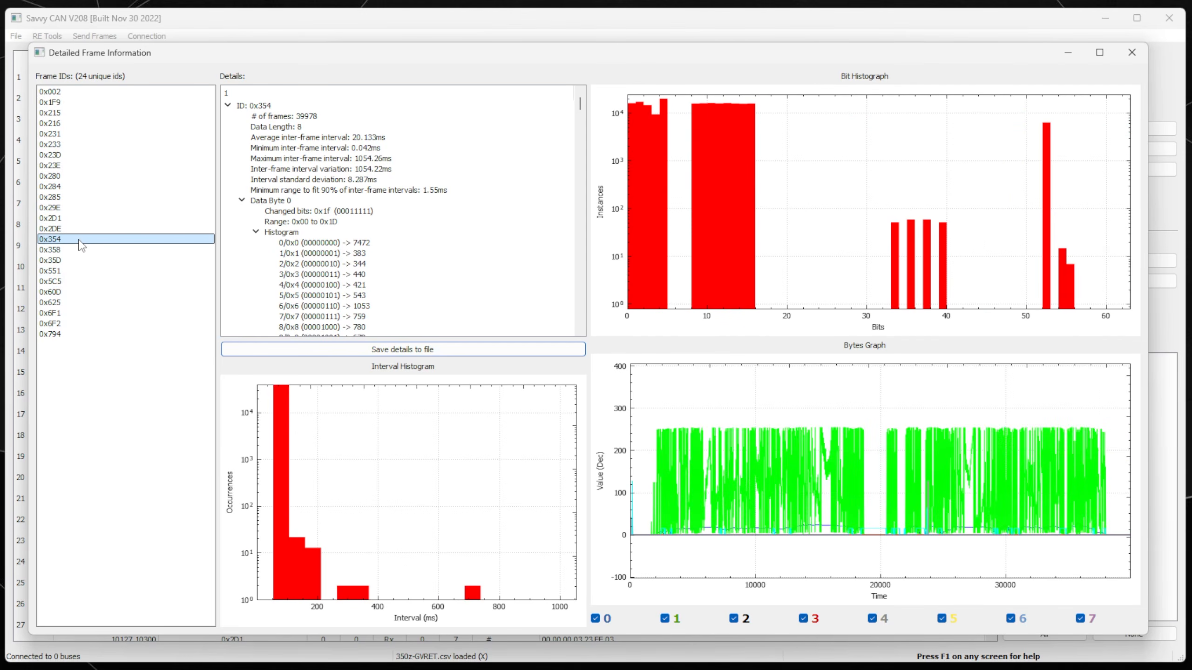
scroll(822, 581, up, 2)
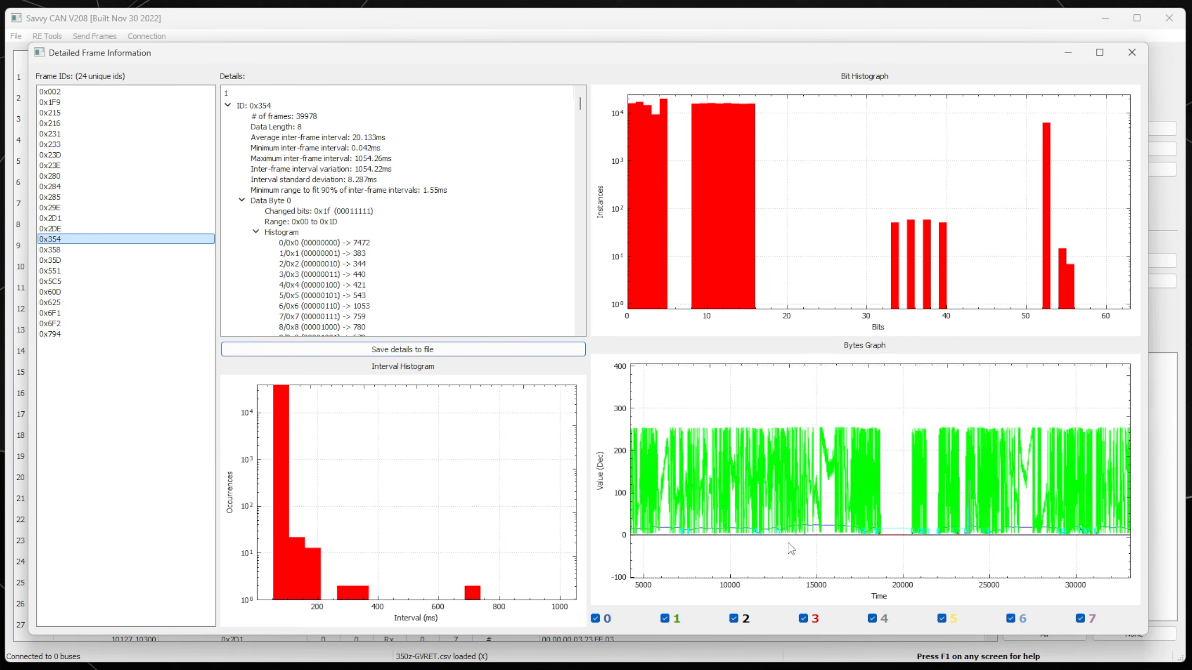
scroll(789, 543, up, 6)
drag(735, 530, 1059, 465)
drag(742, 501, 897, 515)
scroll(776, 499, up, 2)
scroll(778, 499, up, 6)
drag(814, 441, 763, 526)
drag(1052, 440, 848, 466)
drag(1070, 471, 822, 485)
drag(981, 478, 784, 489)
drag(948, 491, 782, 474)
Zoom out and pan the 0x354 Bytes Graph across times around 11300–20500.
scroll(782, 473, down, 2)
scroll(782, 473, down, 1)
scroll(907, 438, down, 4)
drag(1050, 437, 811, 444)
drag(961, 443, 825, 433)
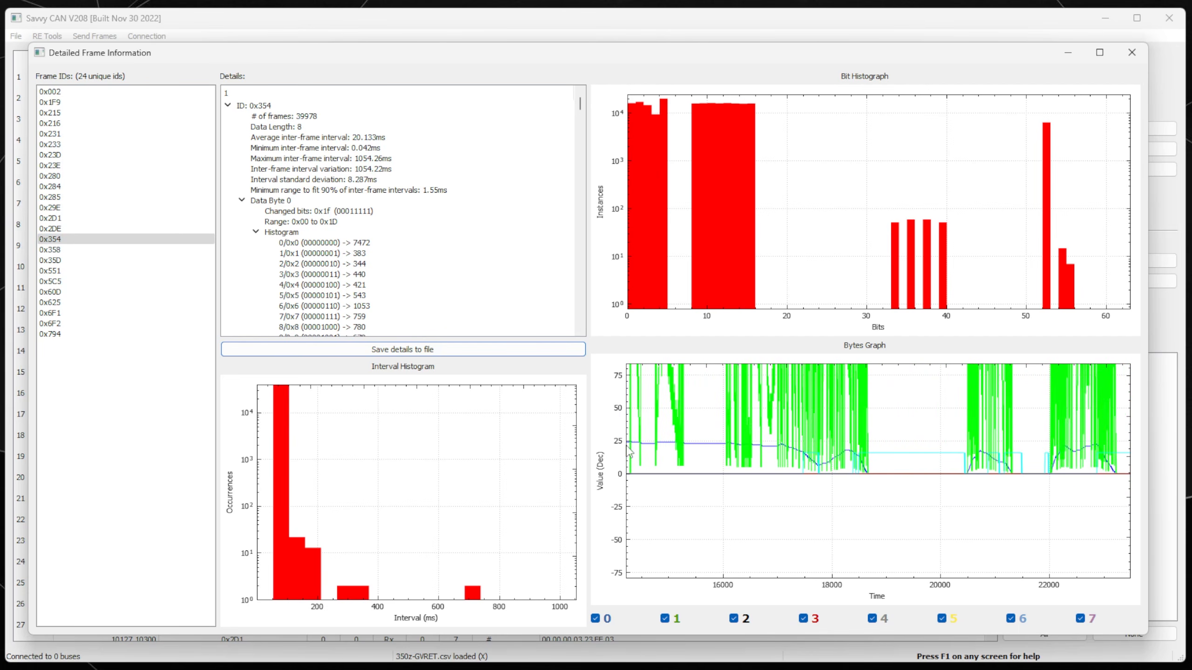
scroll(813, 454, down, 6)
drag(740, 435, 998, 487)
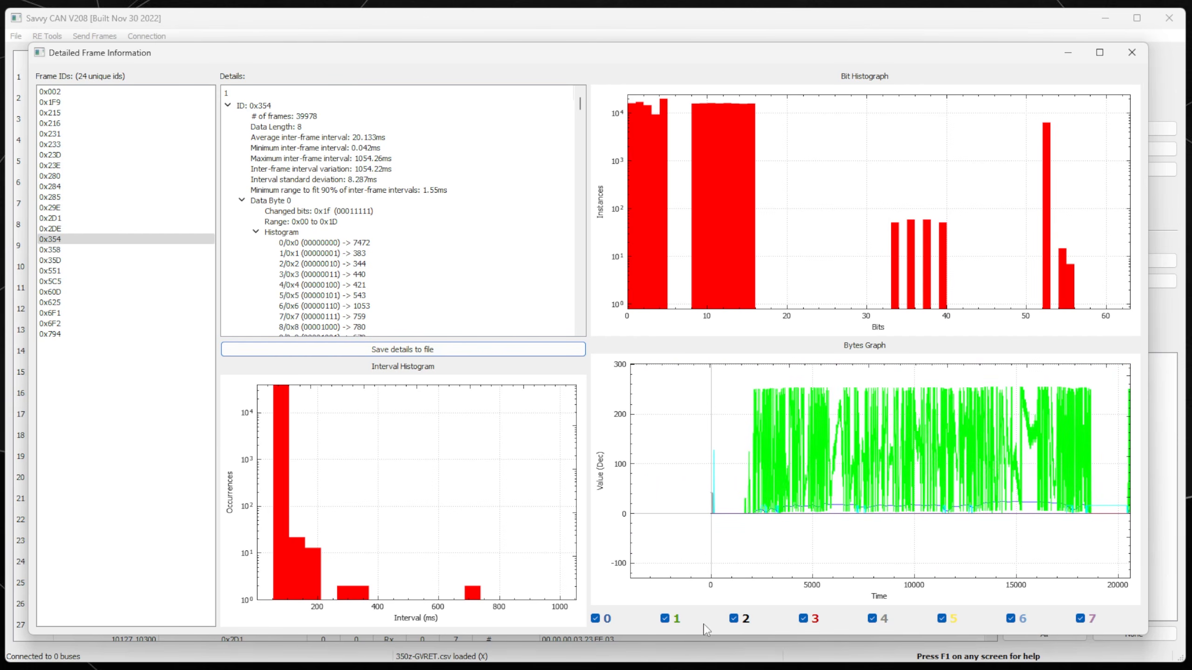
scroll(835, 516, up, 5)
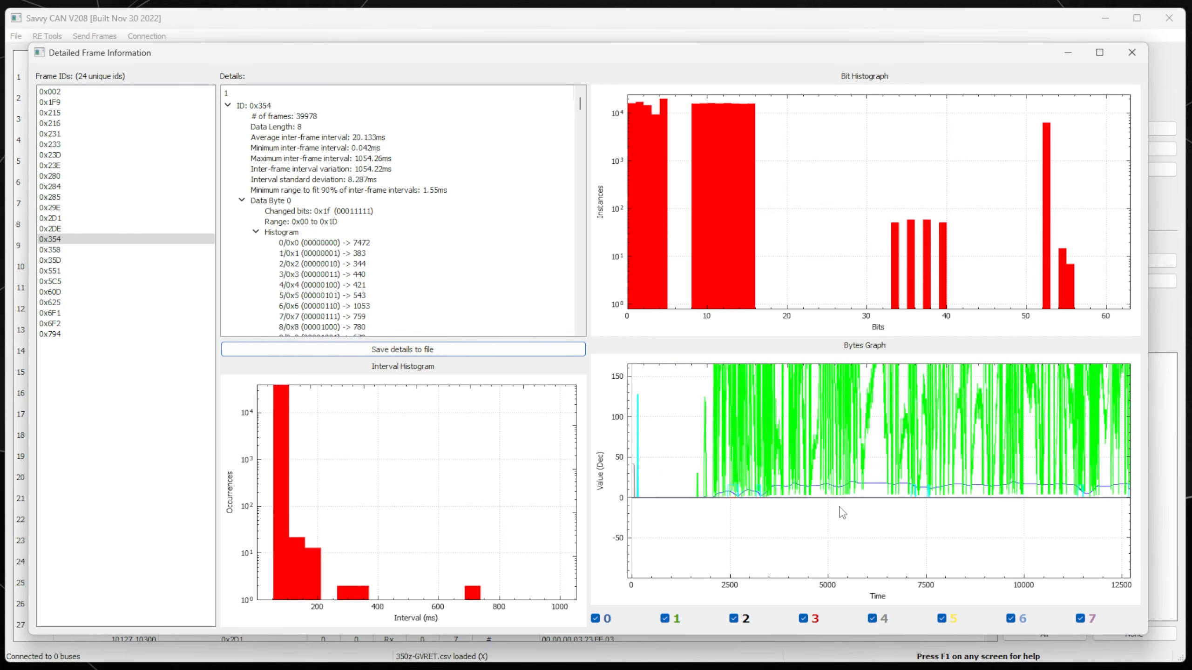
Toggle the byte 0 and byte 1 traces off and on, then view times around 11000–28500.
click(595, 619)
click(595, 619)
click(595, 619)
click(595, 618)
click(664, 618)
click(664, 618)
scroll(890, 459, down, 1)
scroll(890, 459, down, 3)
drag(1017, 455, 831, 527)
scroll(863, 543, up, 5)
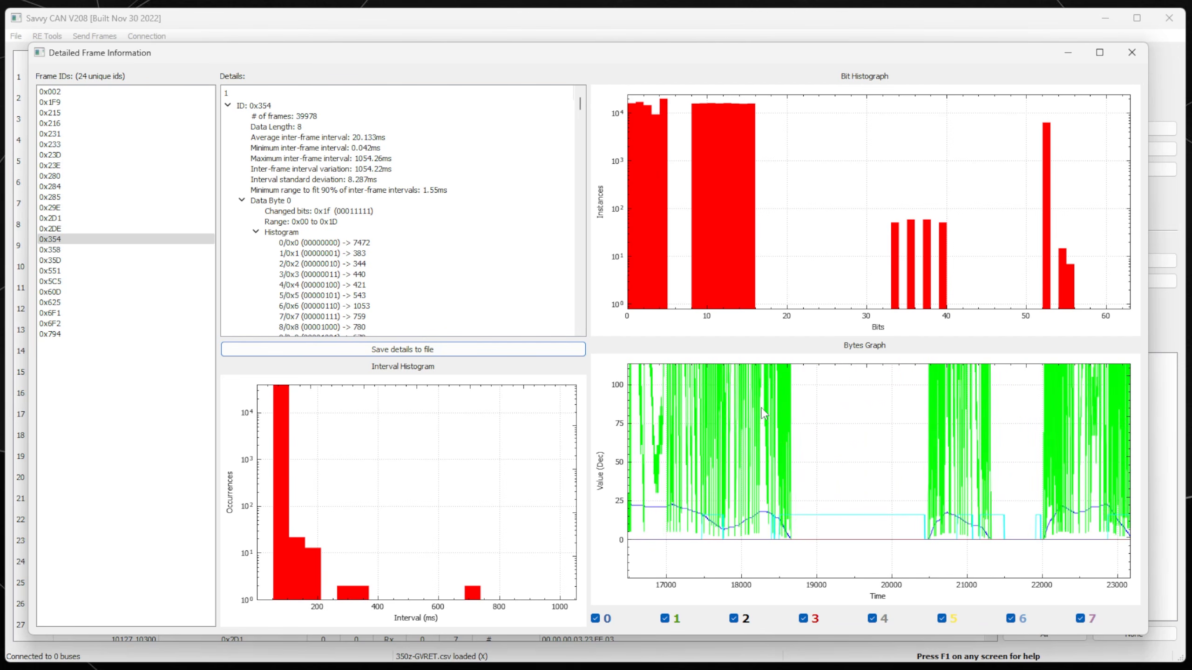
scroll(763, 413, down, 2)
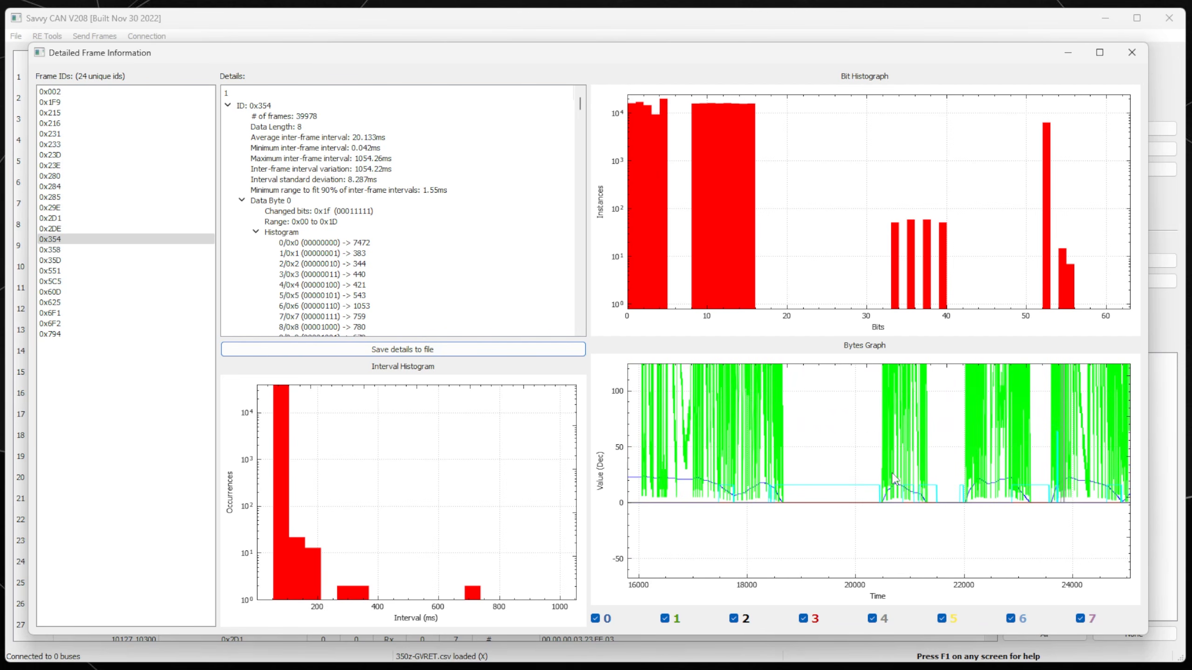
Hide bytes 2 through 7 from the 0x354 Bytes Graph.
click(735, 619)
click(805, 620)
click(874, 620)
click(942, 620)
click(1011, 619)
click(1080, 619)
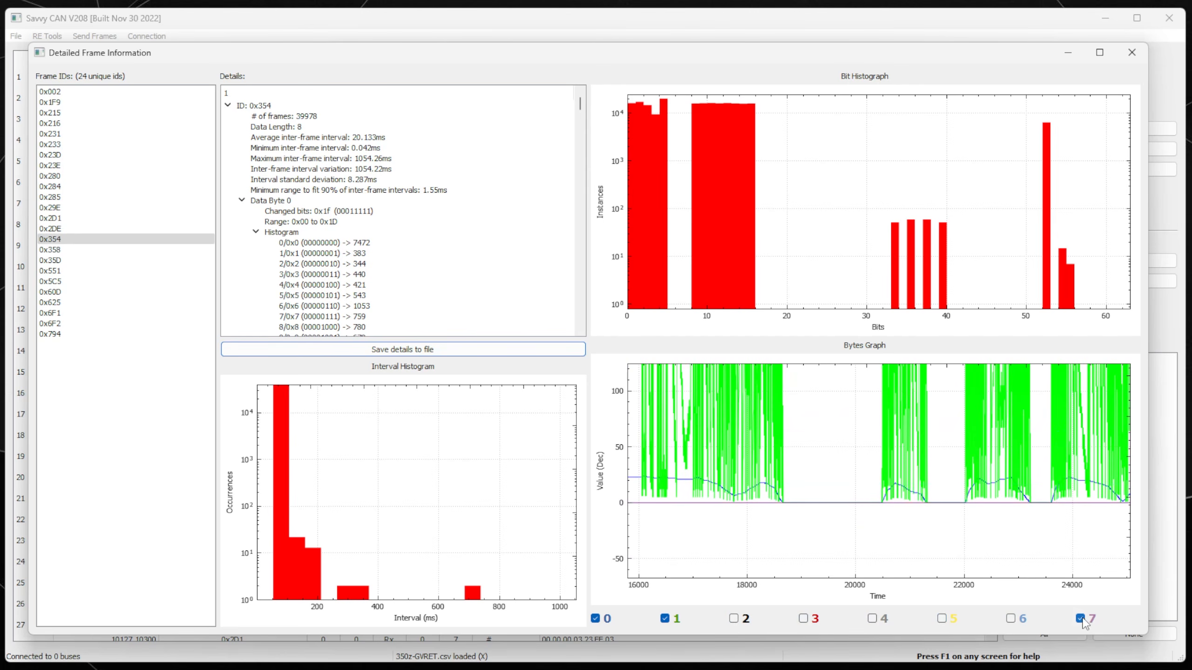
Pan the Bytes Graph back to the start of the data.
drag(843, 461, 1028, 523)
drag(807, 469, 1103, 407)
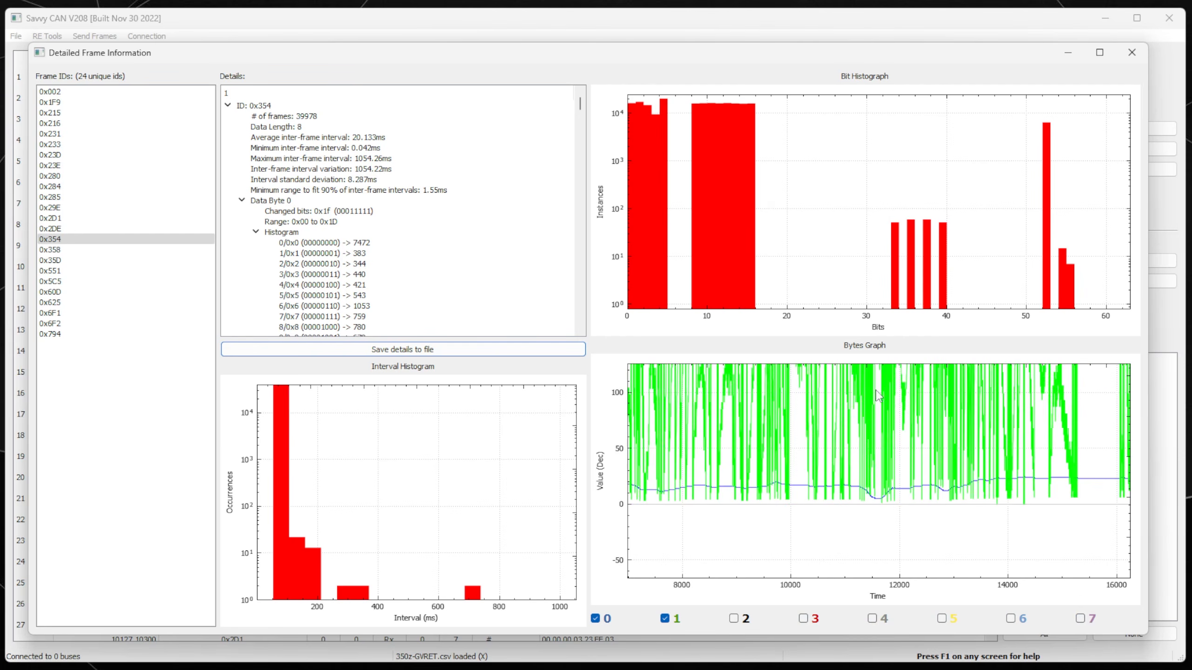
drag(874, 390, 1136, 440)
drag(751, 413, 915, 399)
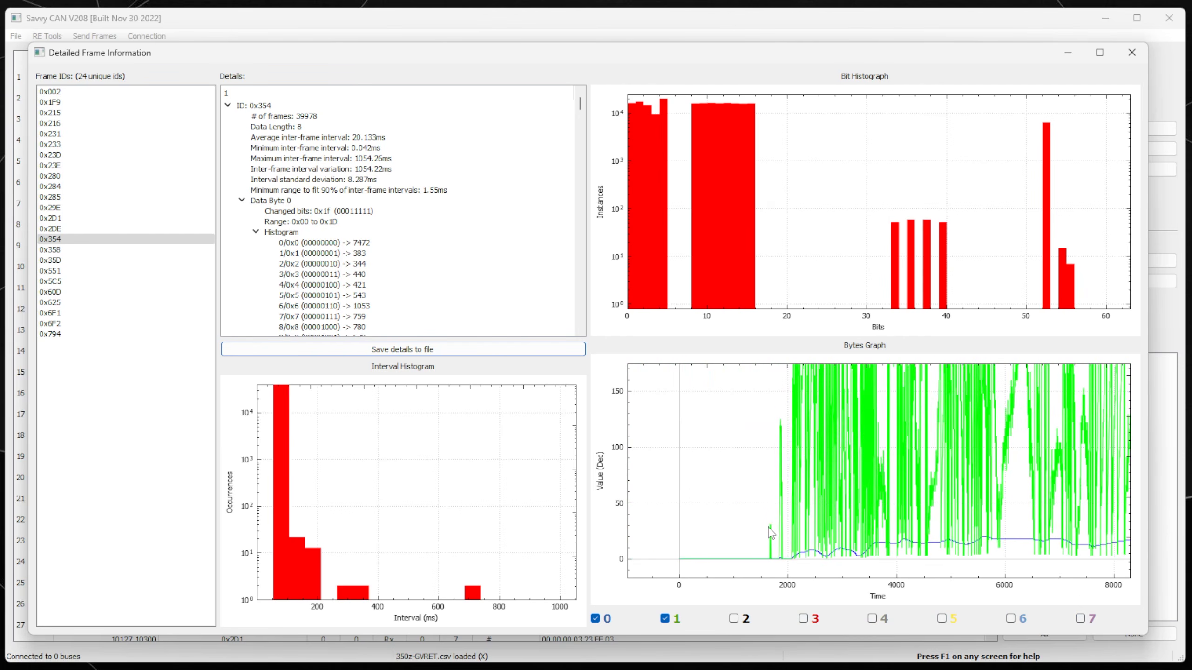
drag(797, 563, 776, 531)
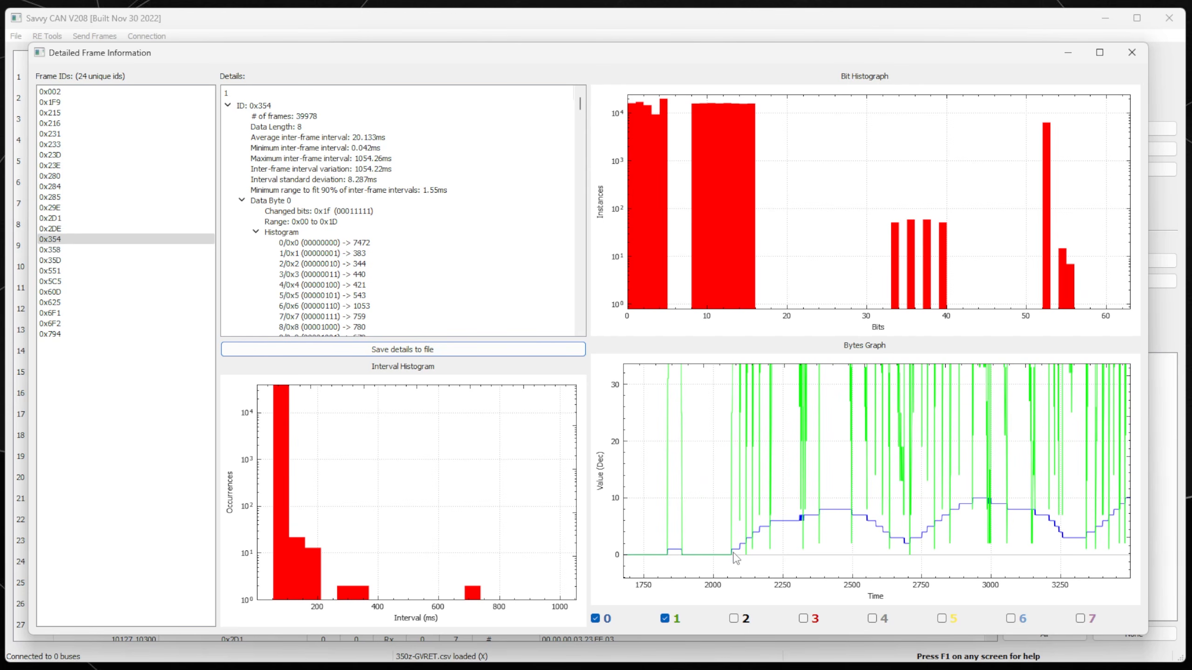
Zoom the 0x354 Bytes Graph out and back in around times 2300–2500 to inspect byte 0's steps.
scroll(751, 552, down, 3)
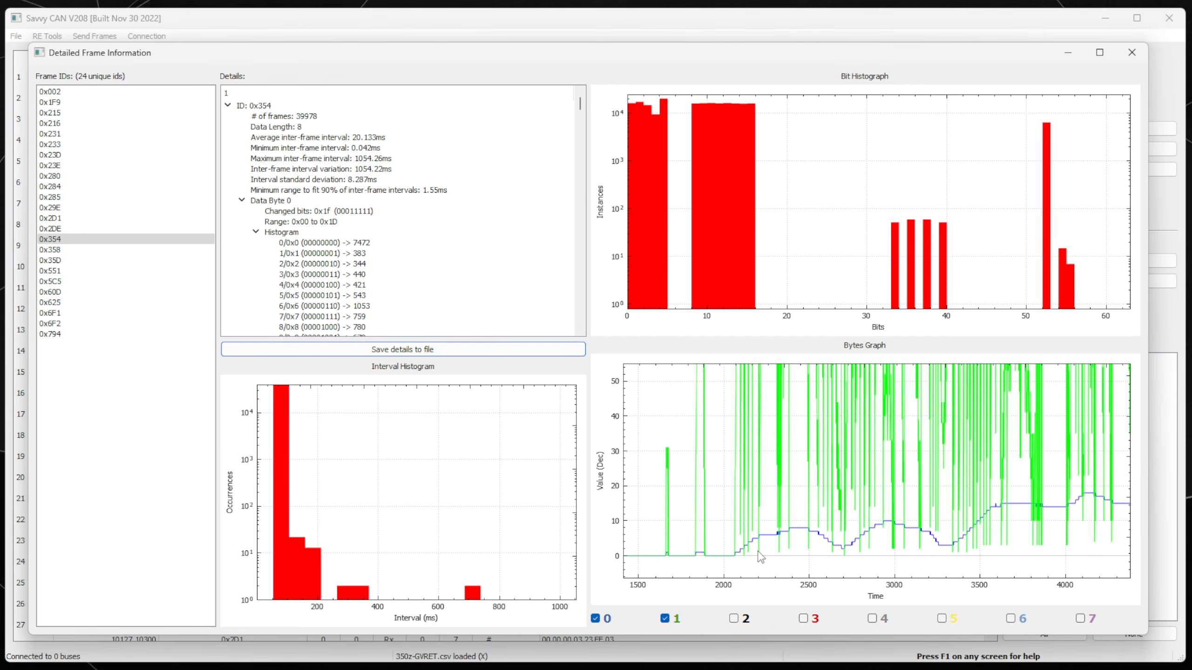
scroll(768, 536, down, 2)
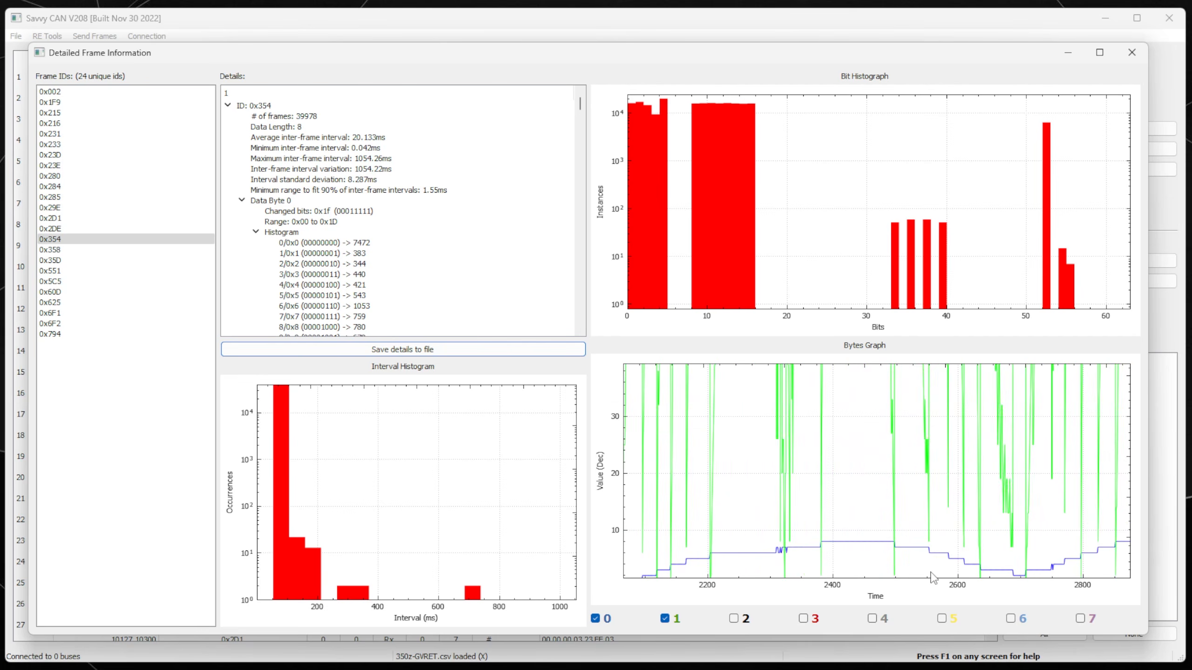
scroll(845, 555, up, 5)
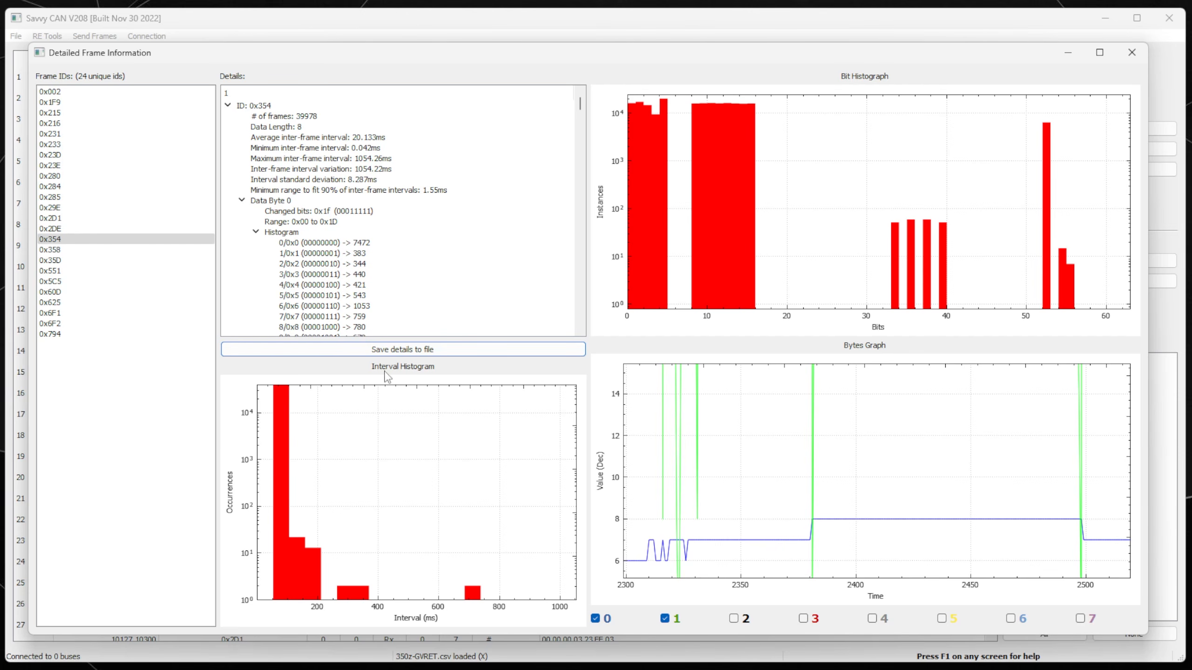
click(51, 241)
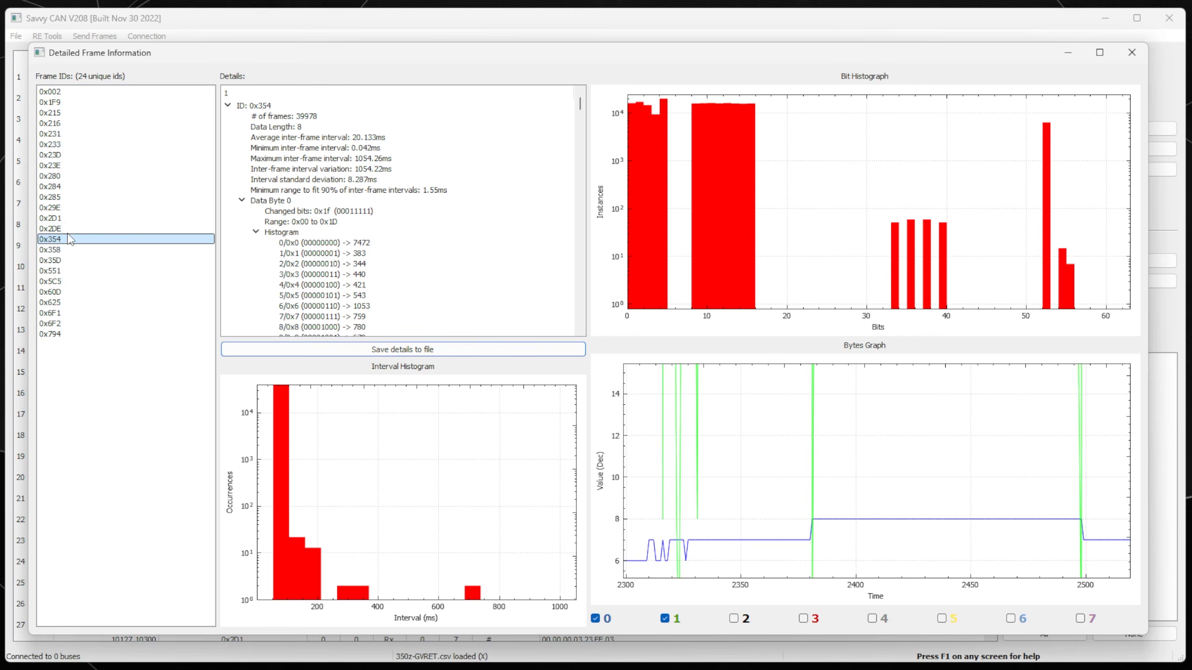
click(681, 556)
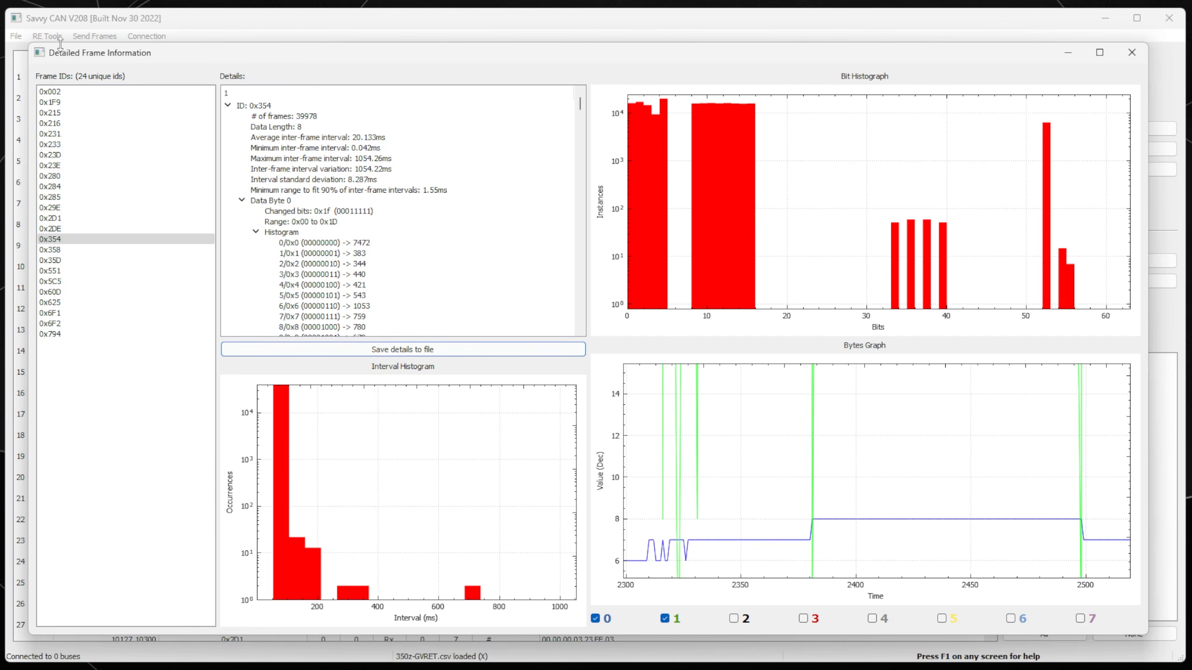
Close the frame details and add a new graph in a new Data Graphing window.
click(1129, 54)
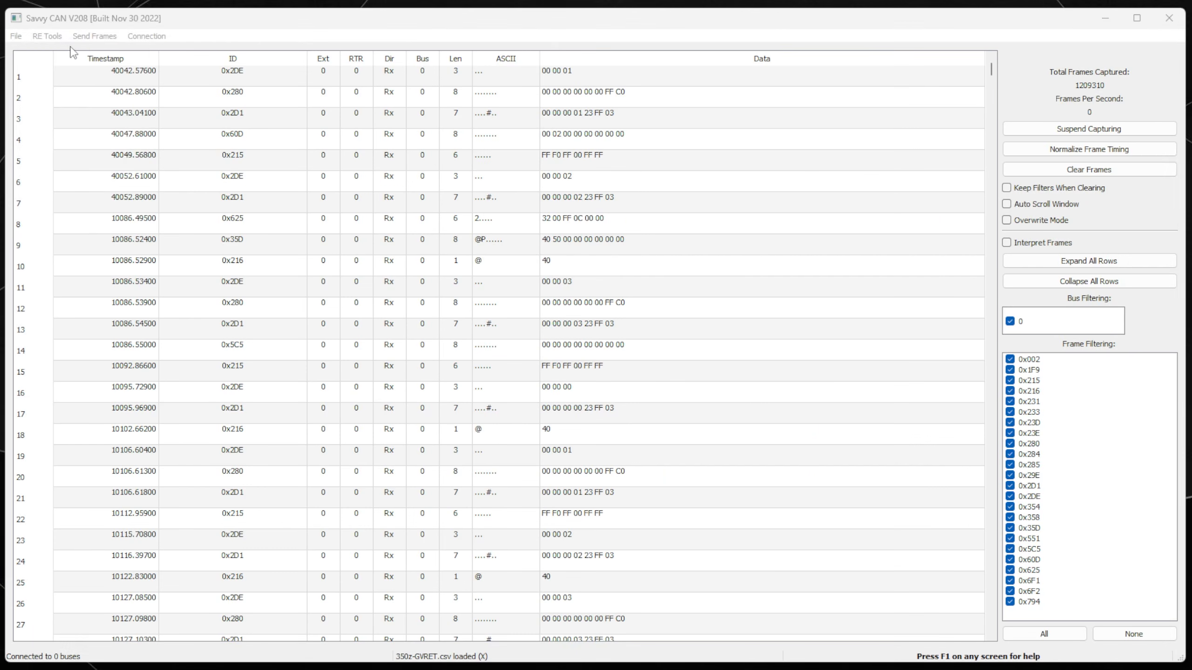
click(48, 36)
click(88, 69)
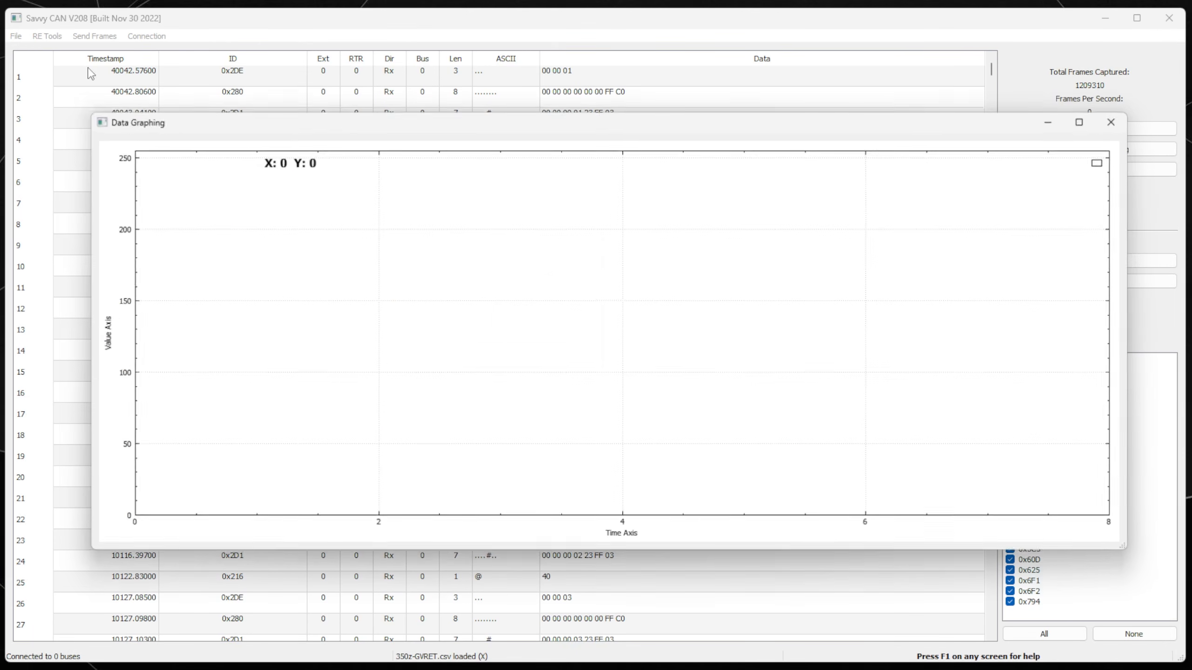
right_click(457, 220)
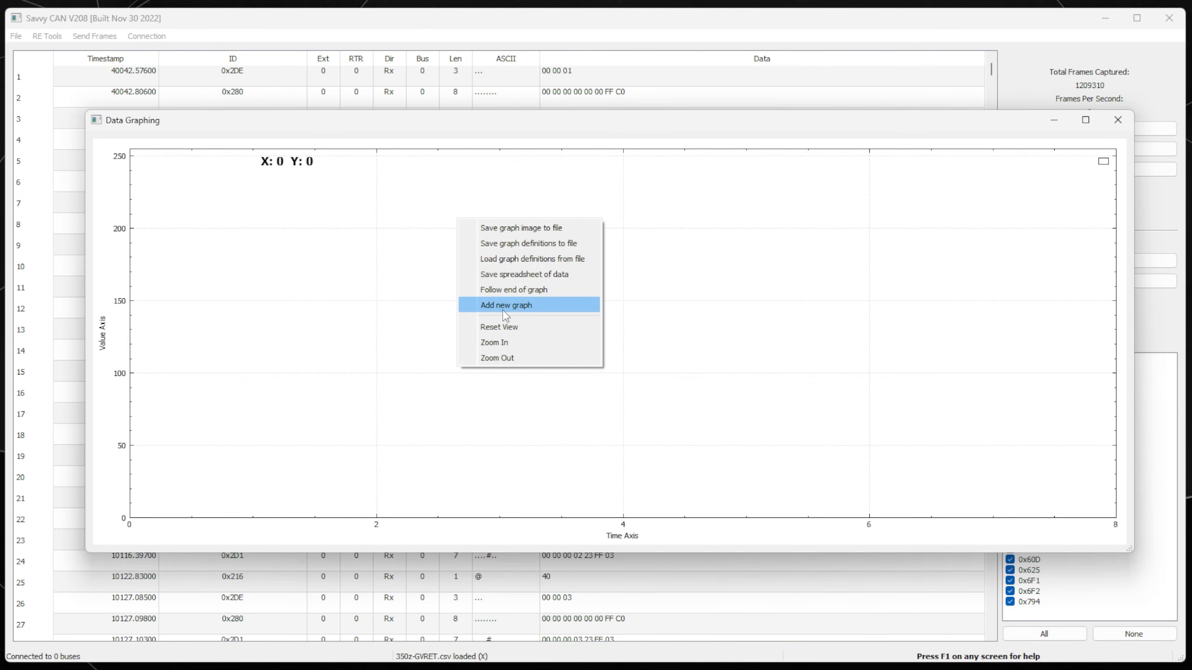
click(505, 316)
Define the new graph as Speed for ID 0x354, start bit 7, data length 16.
click(470, 83)
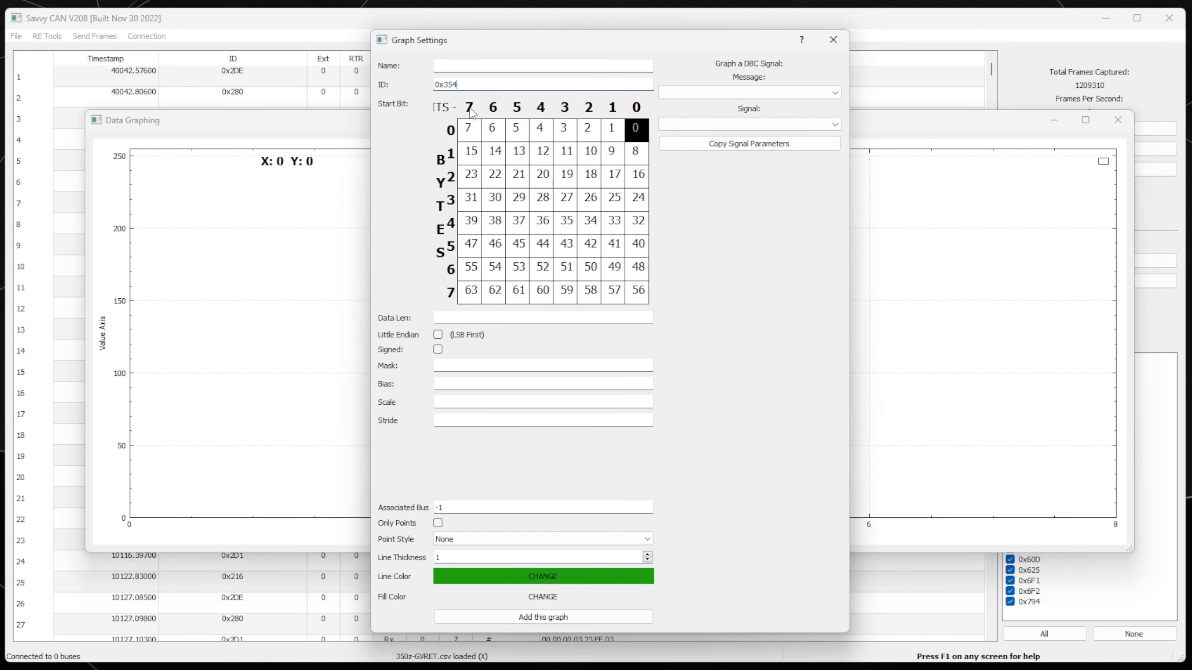
click(456, 65)
click(469, 128)
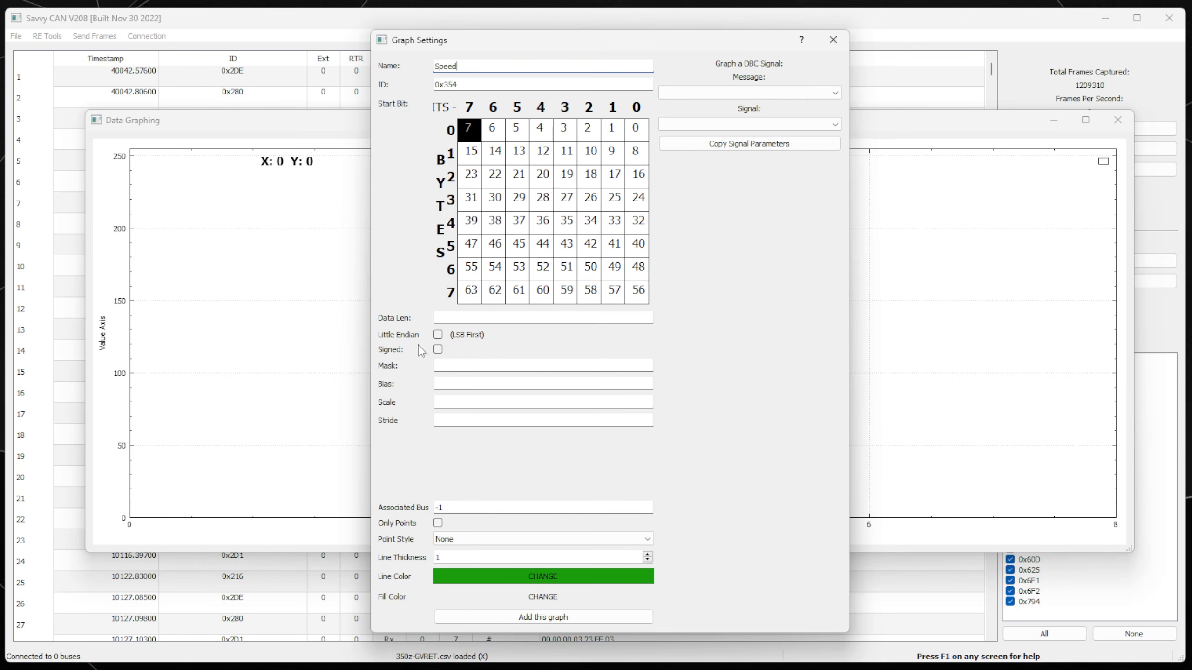
text(16)
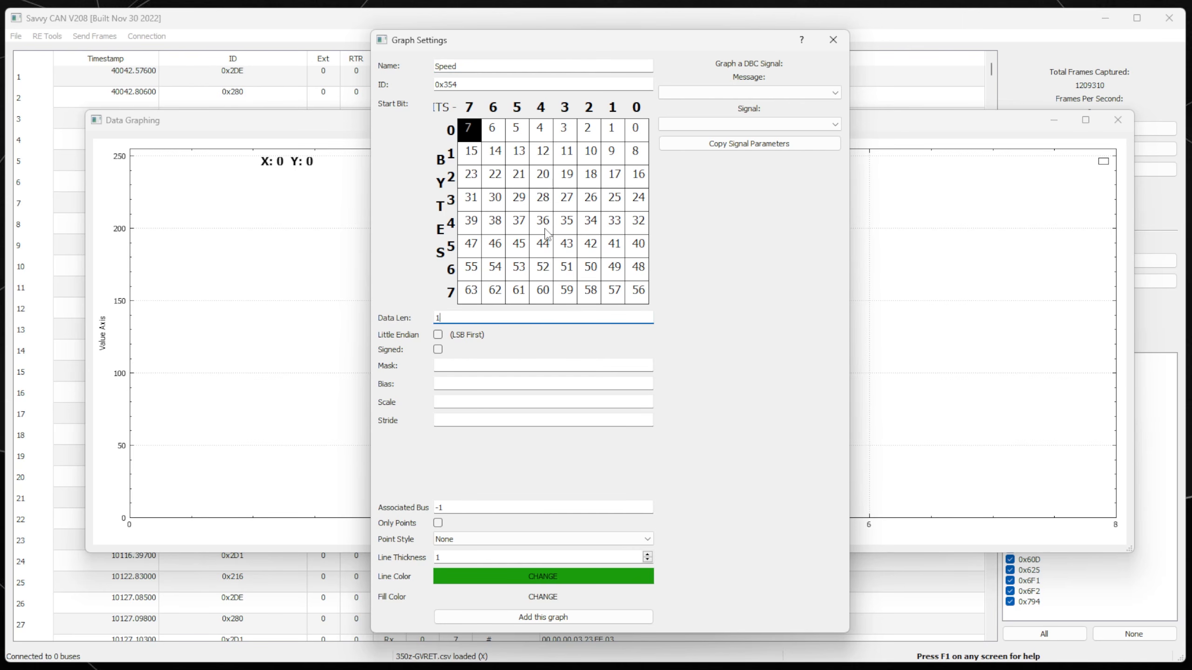